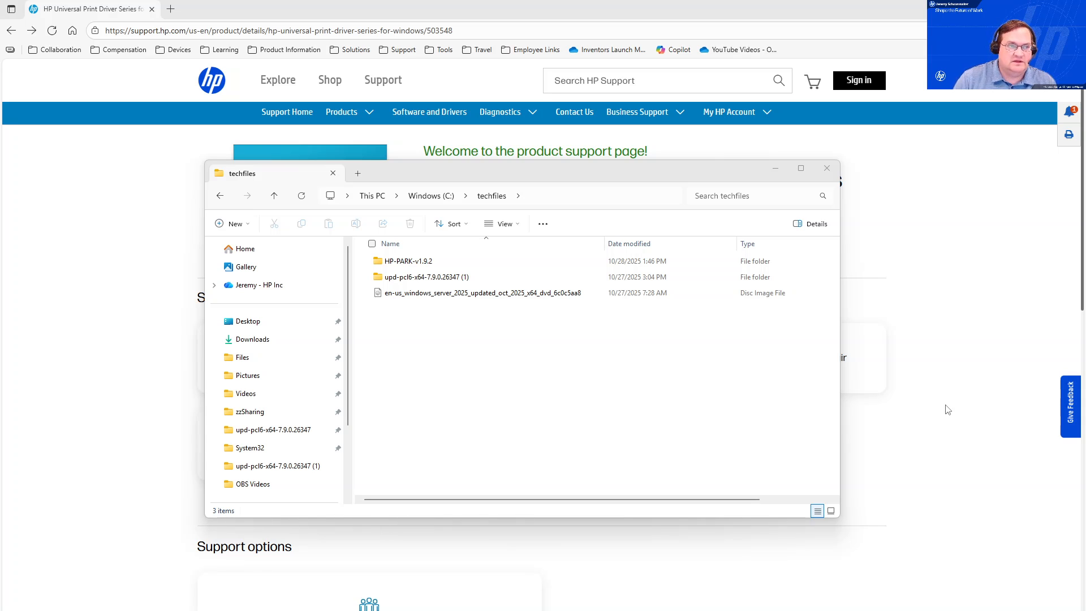
click(601, 3)
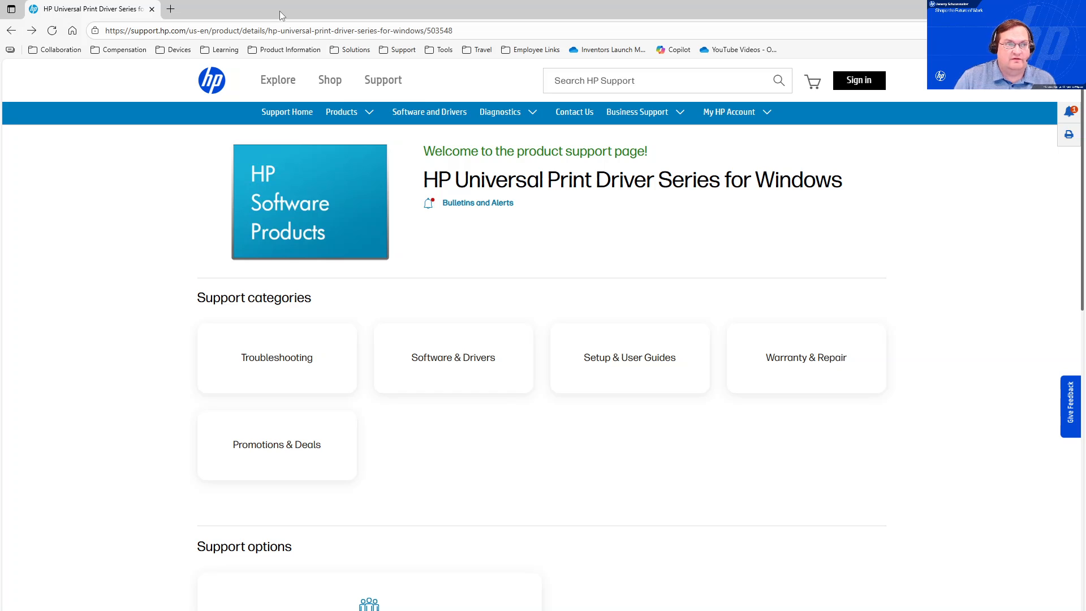
click(146, 31)
text(www.hp)
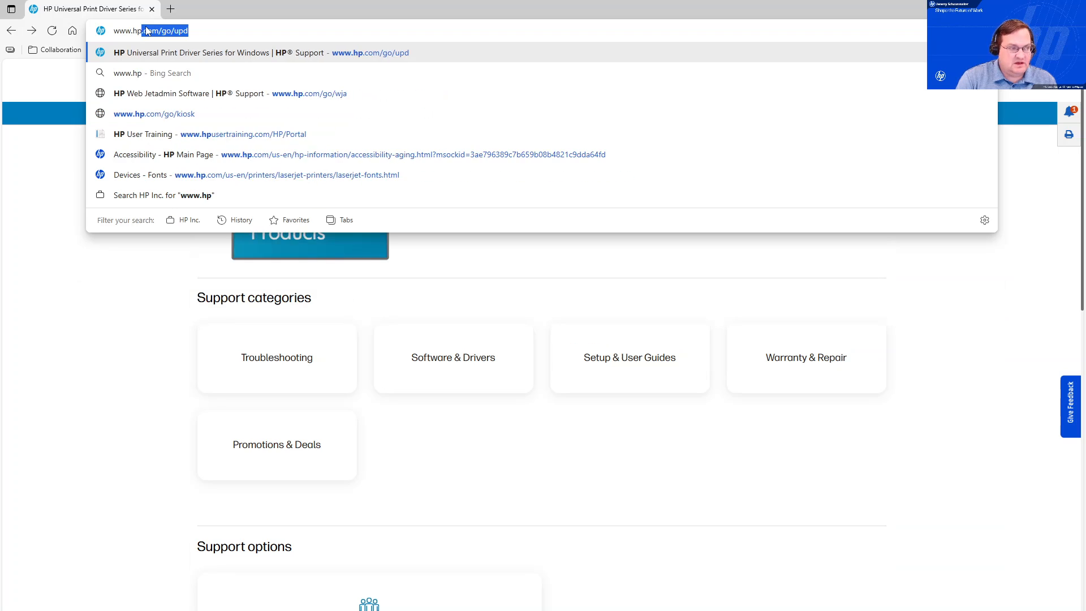
text(.com/go/upd)
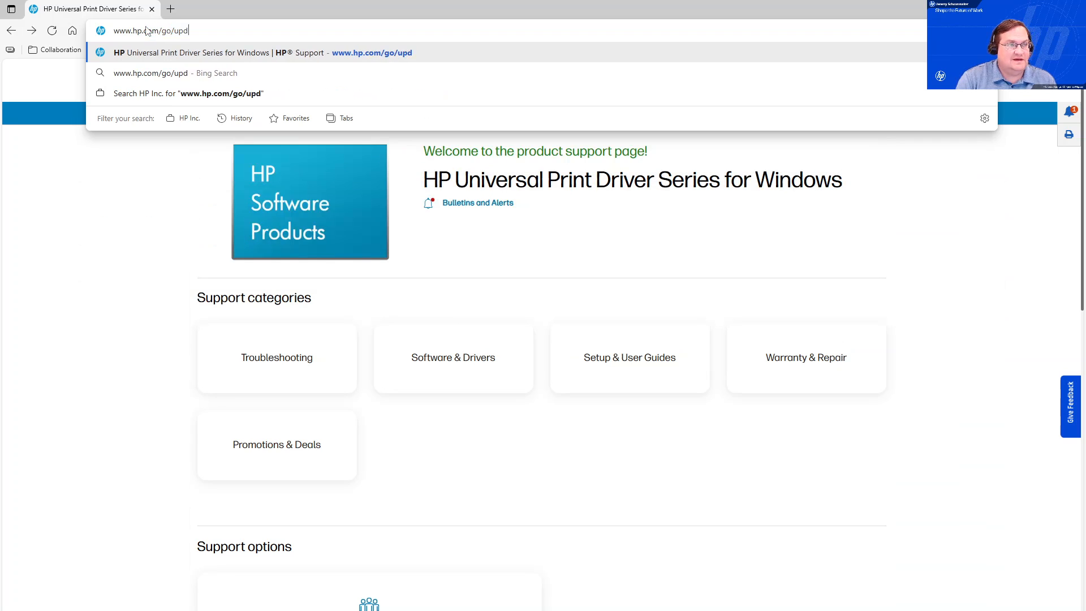
key(Return)
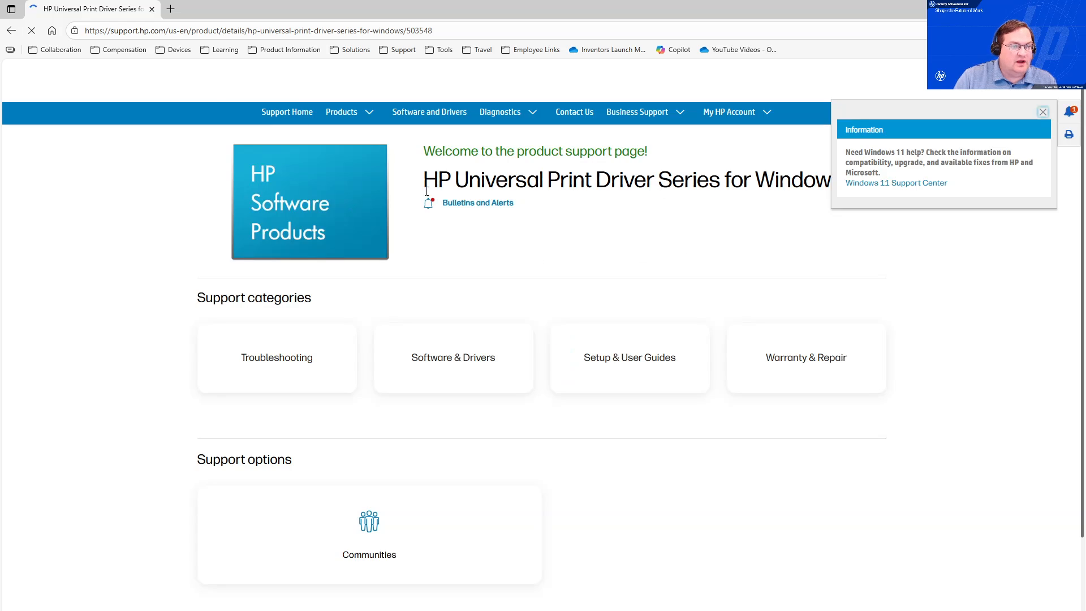
Open Software & Drivers and expand the Universal Print Driver and Utility download sections.
click(472, 361)
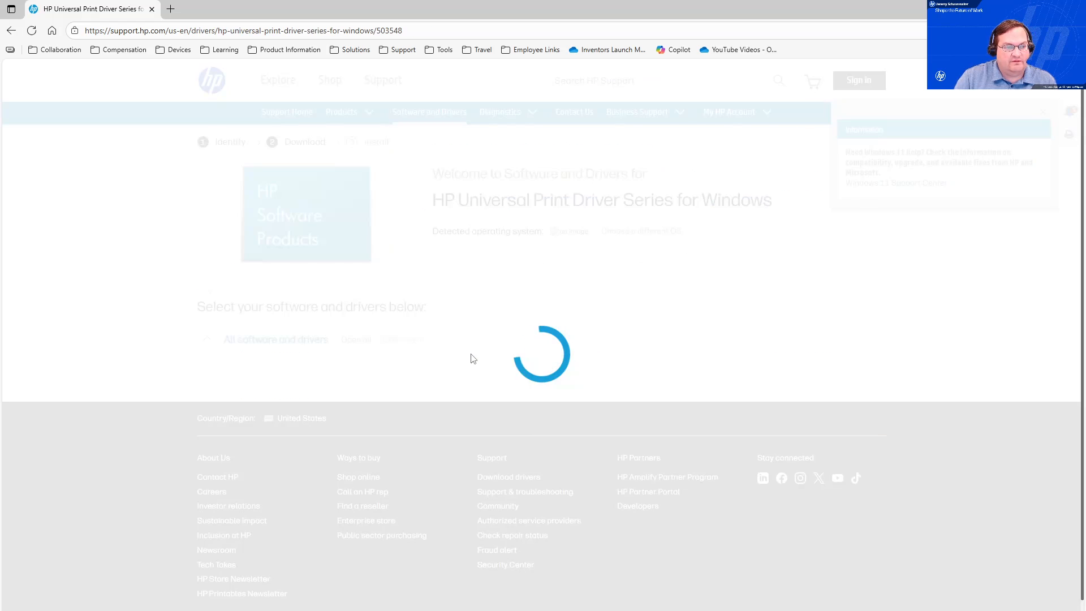
click(207, 503)
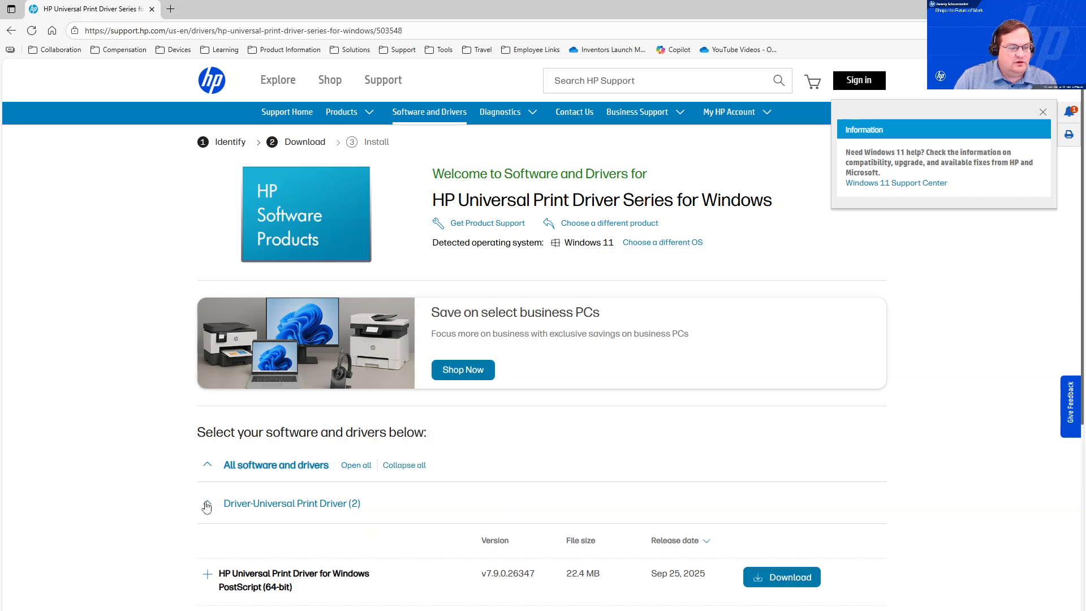
scroll(207, 509, down, 3)
click(207, 490)
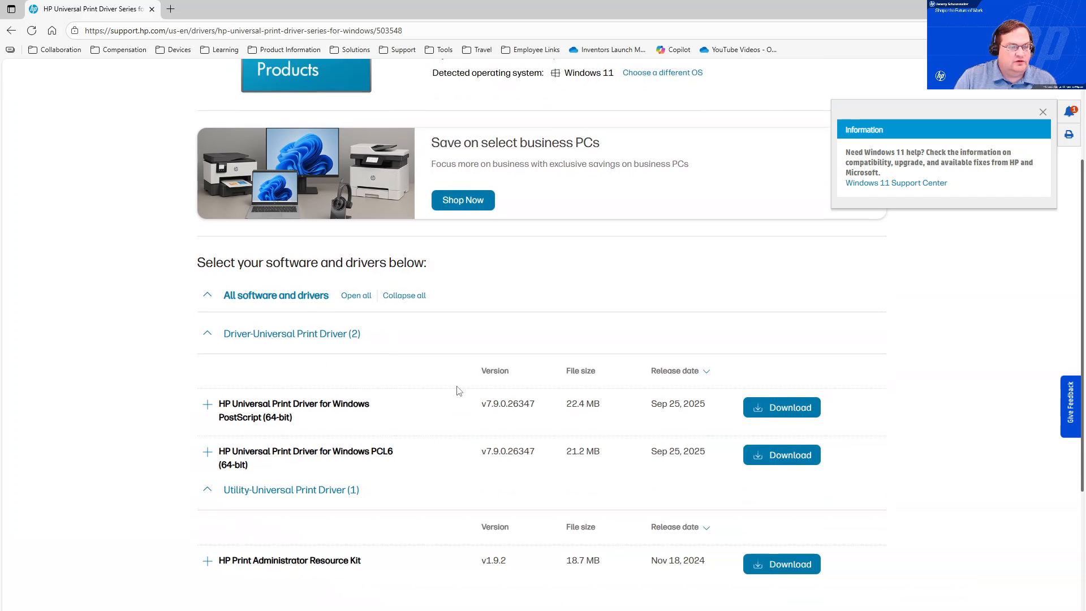
scroll(456, 388, down, 2)
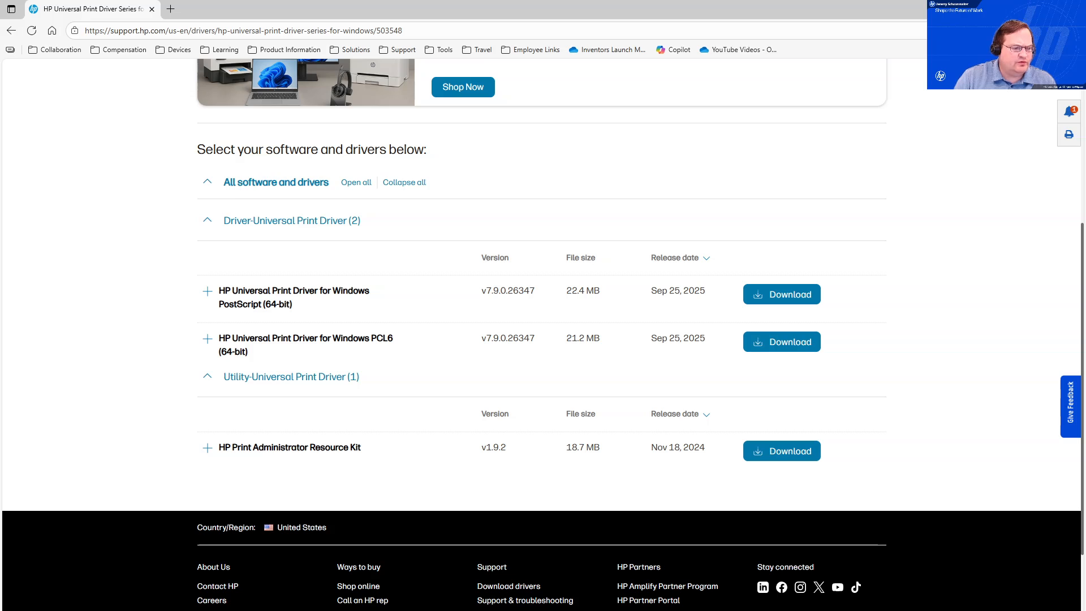
Browse the HP-PARK-v1.9.2 and upd-pcl6-x64-7.9.0.26347 (1) folders inside C:\techfiles.
click(126, 610)
click(67, 591)
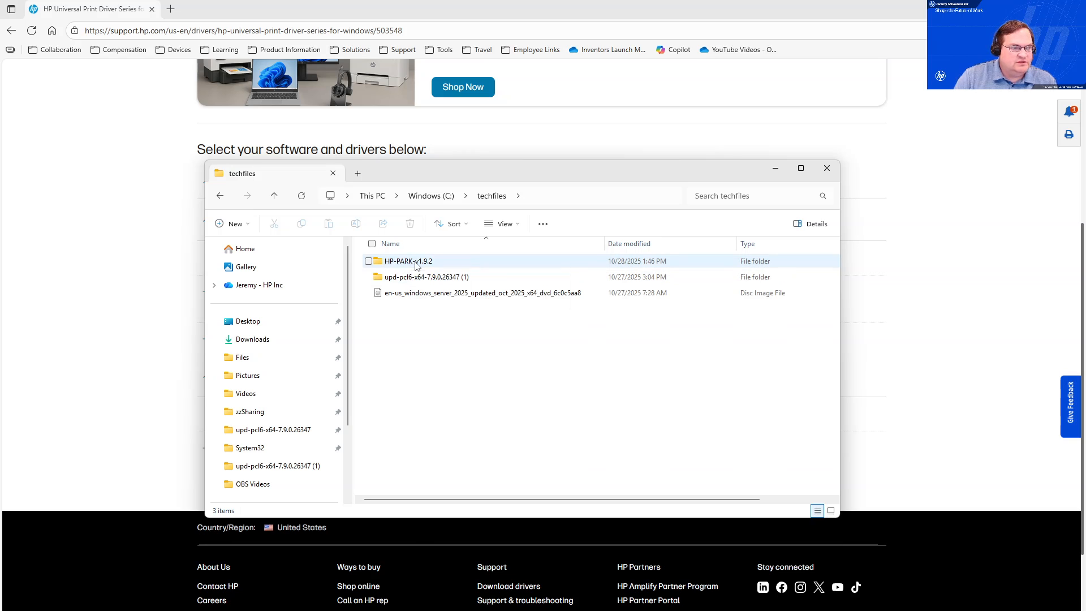
double_click(416, 264)
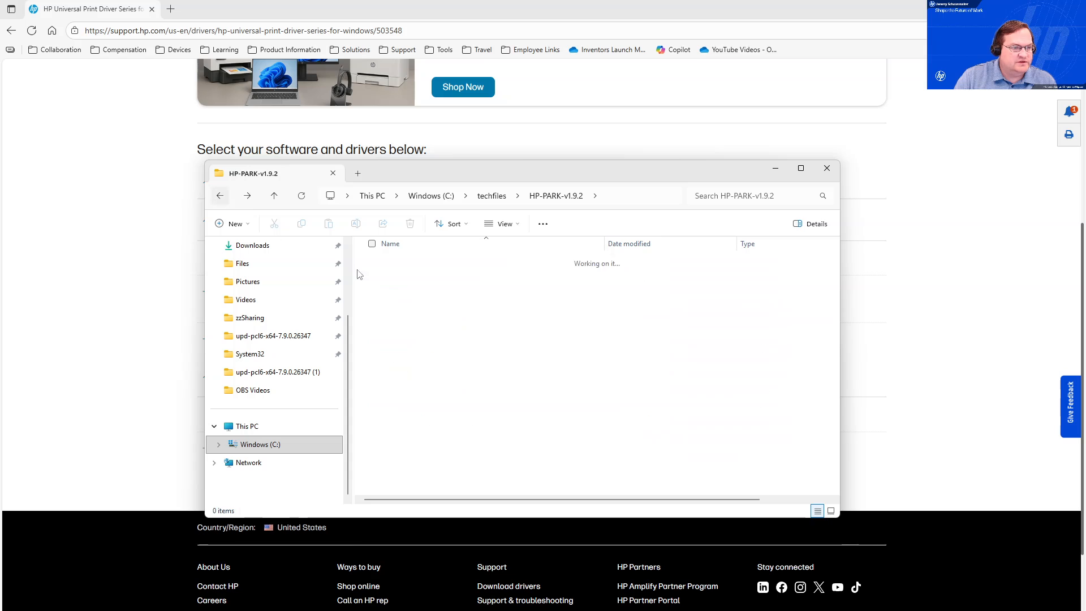
key(alt+Left)
click(454, 277)
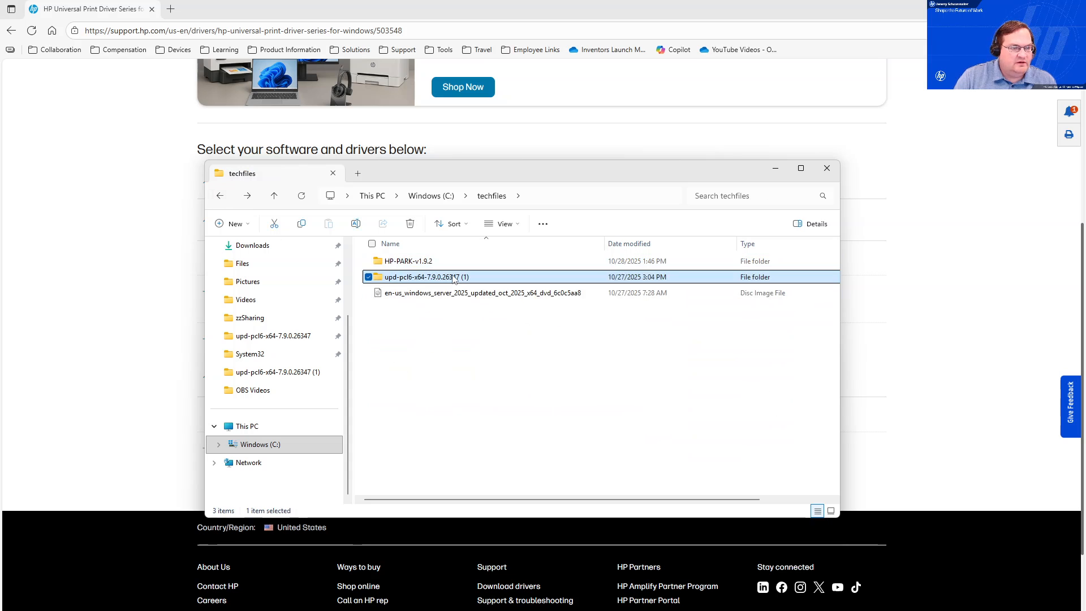
double_click(454, 277)
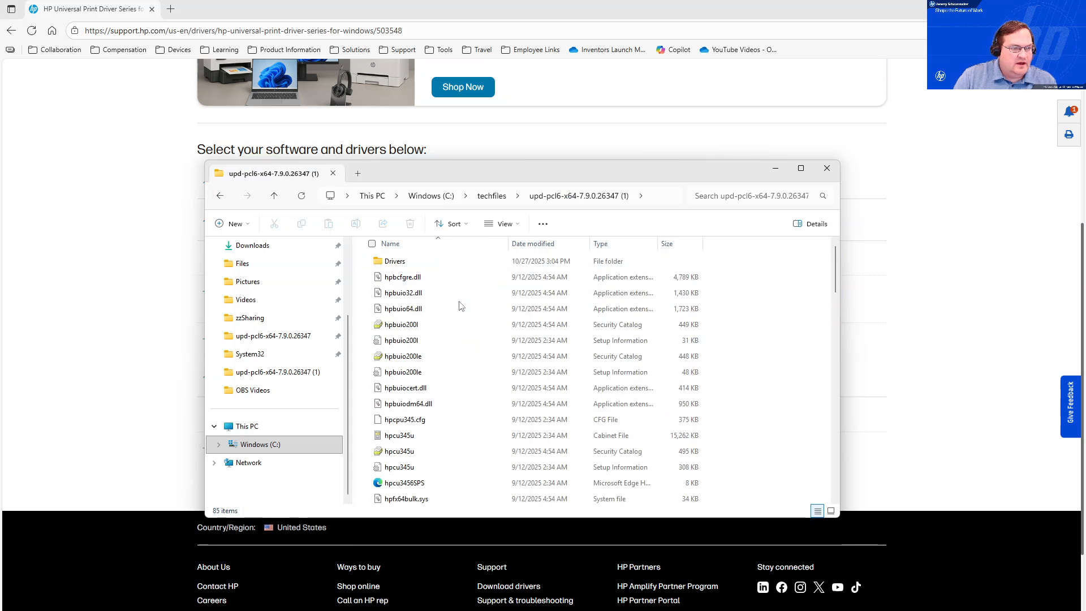
click(222, 197)
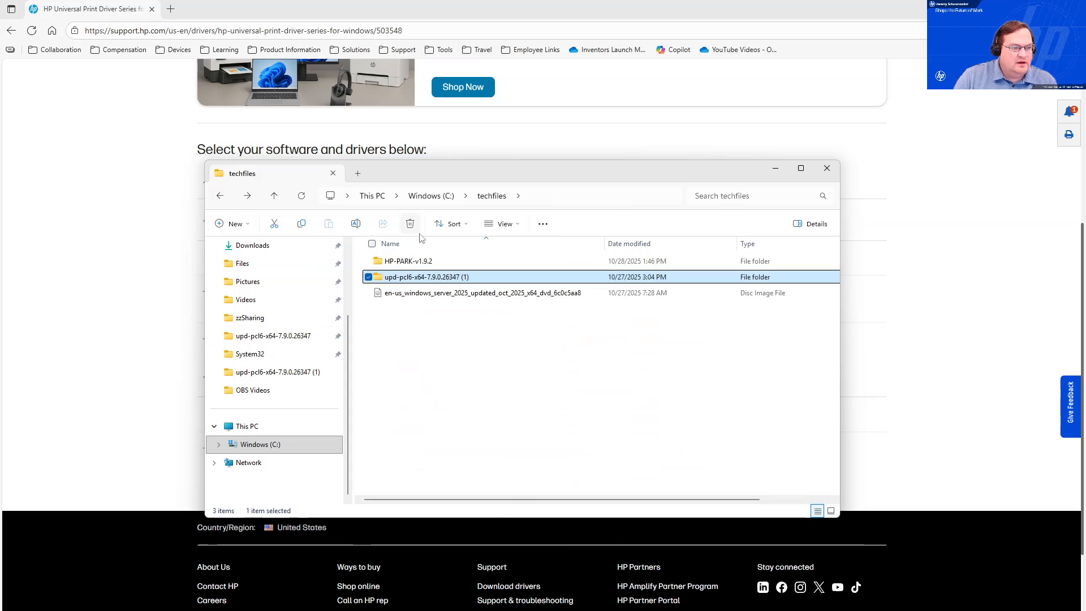
Launch hpbddu from the HP-PARK-v1.9.2 driver deployment utility folder.
double_click(411, 262)
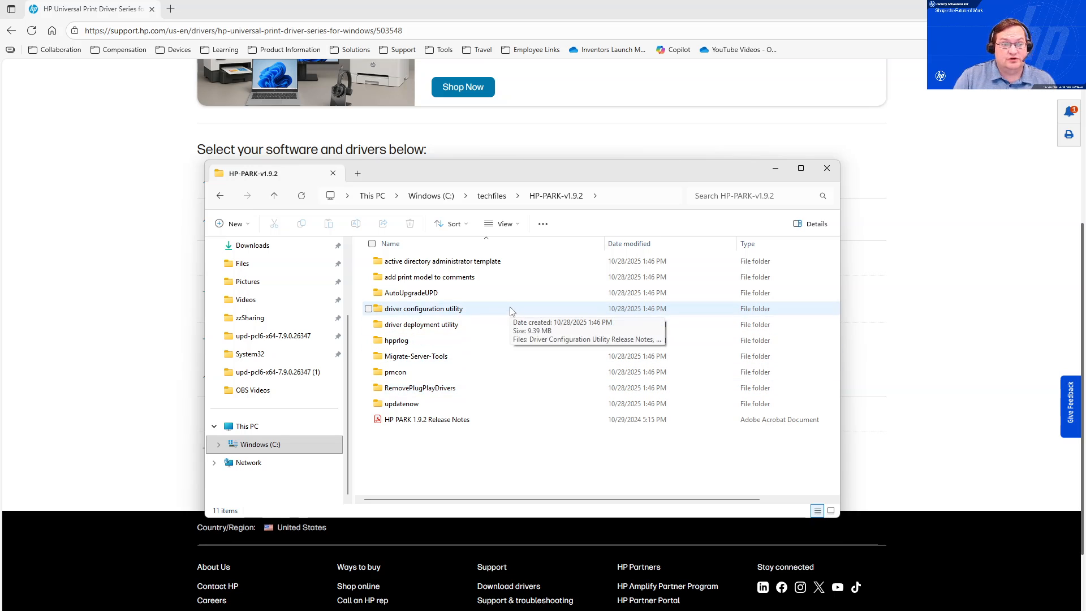
double_click(429, 330)
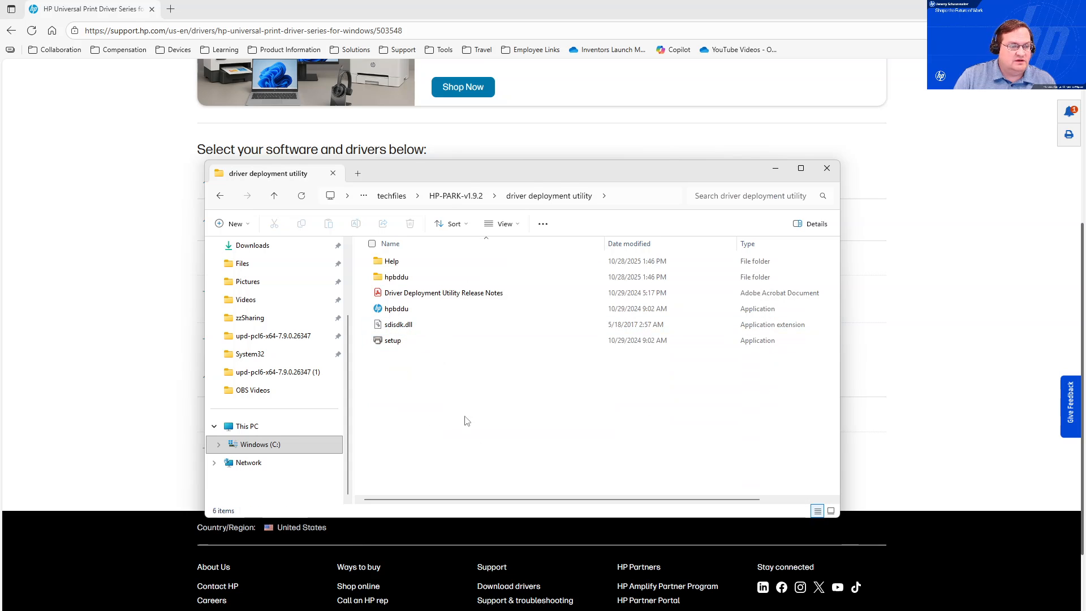
double_click(410, 311)
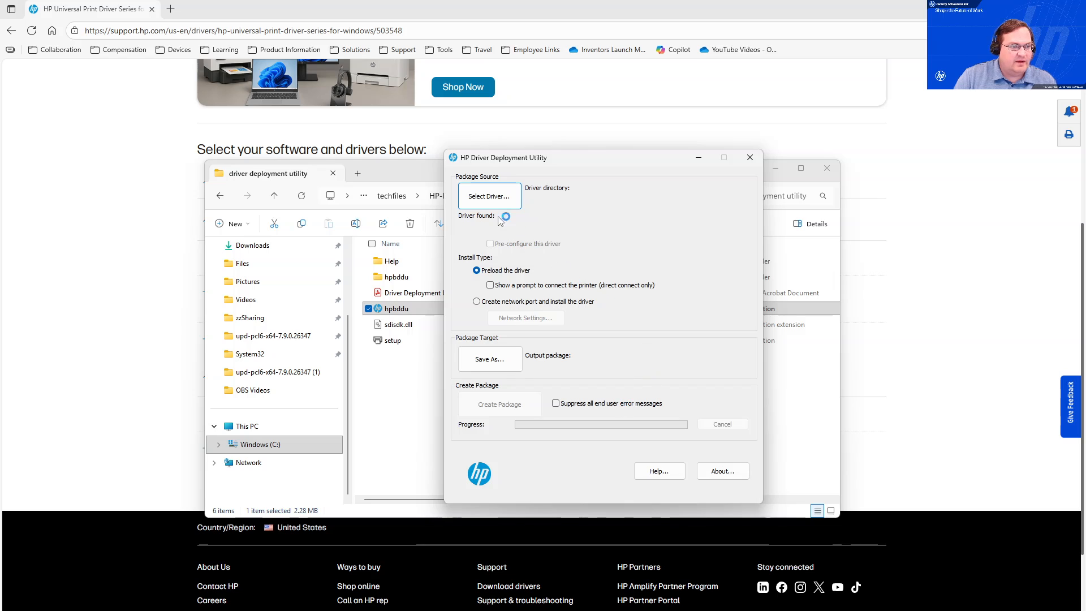
Select the driver from C:\techfiles\upd-pcl6-x64-7.9.0.26347 (1), choosing HP Universal Printing PCL 6 (v7.9.0).
click(492, 198)
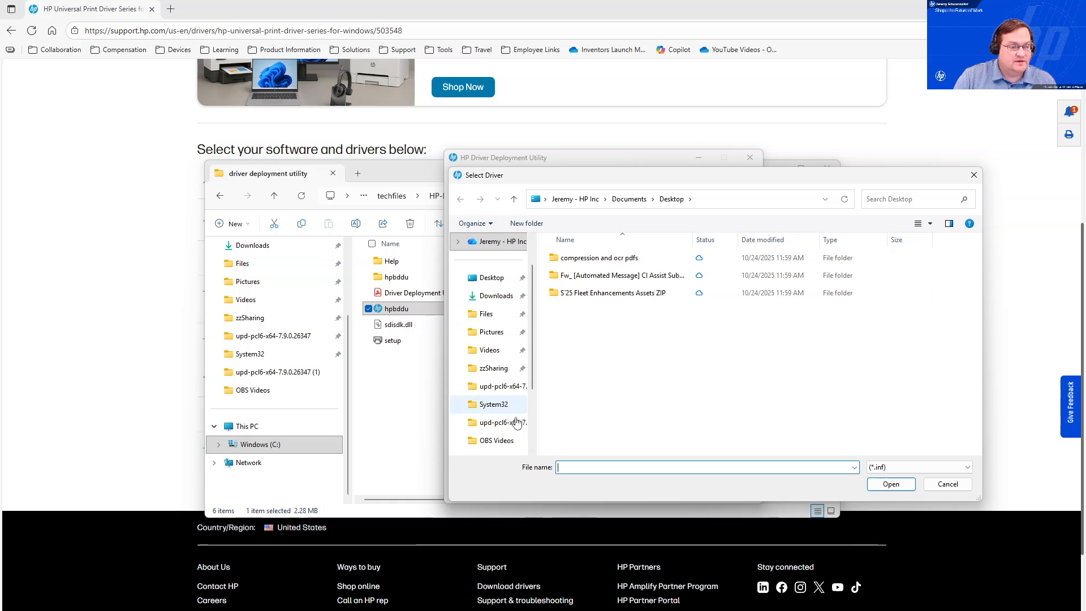
scroll(503, 431, down, 3)
click(504, 405)
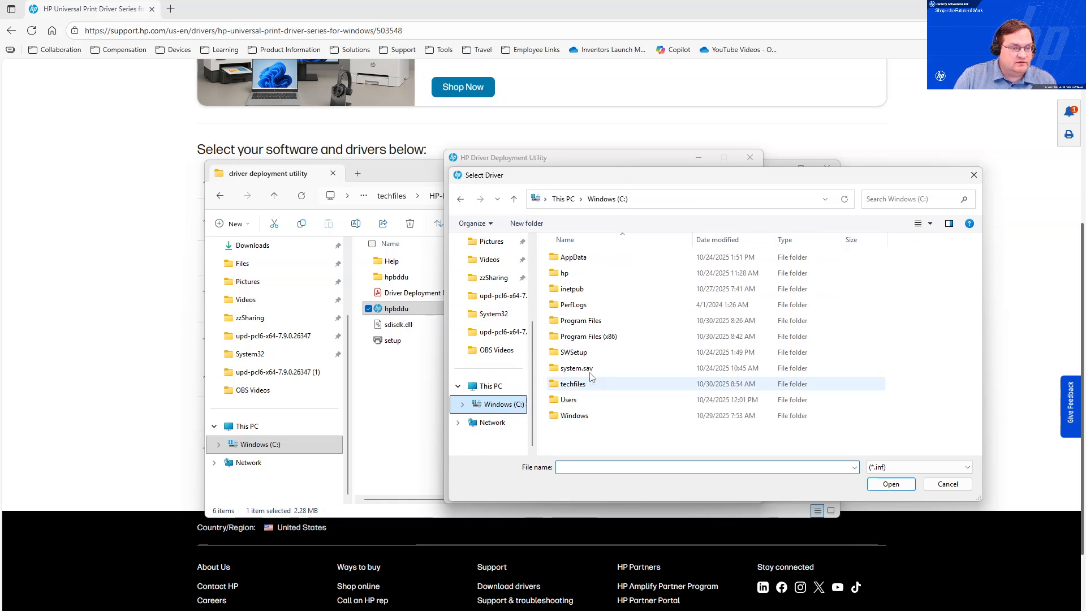
double_click(582, 383)
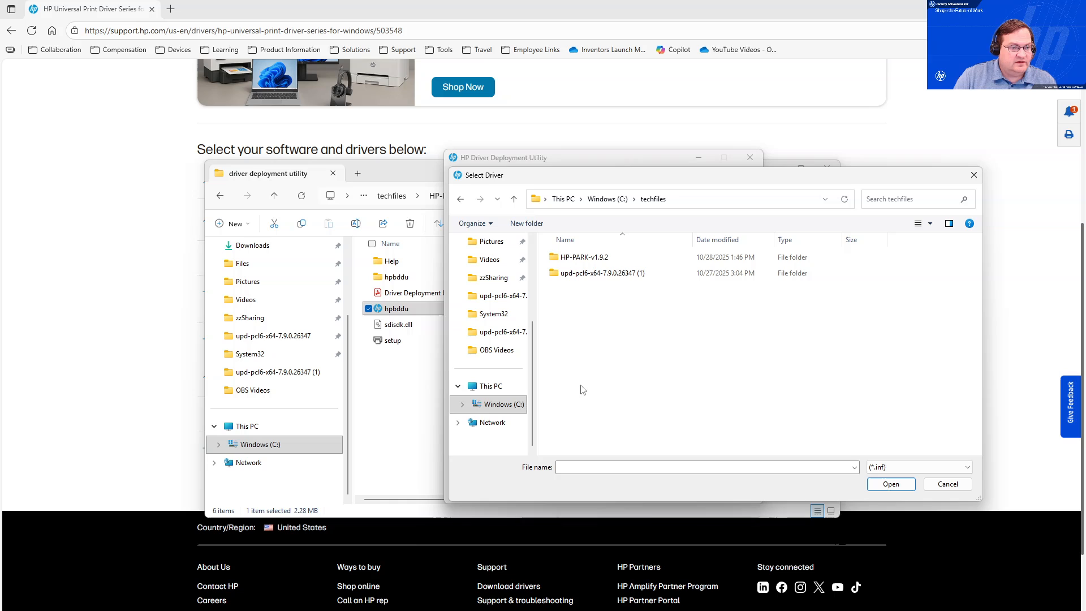
double_click(600, 273)
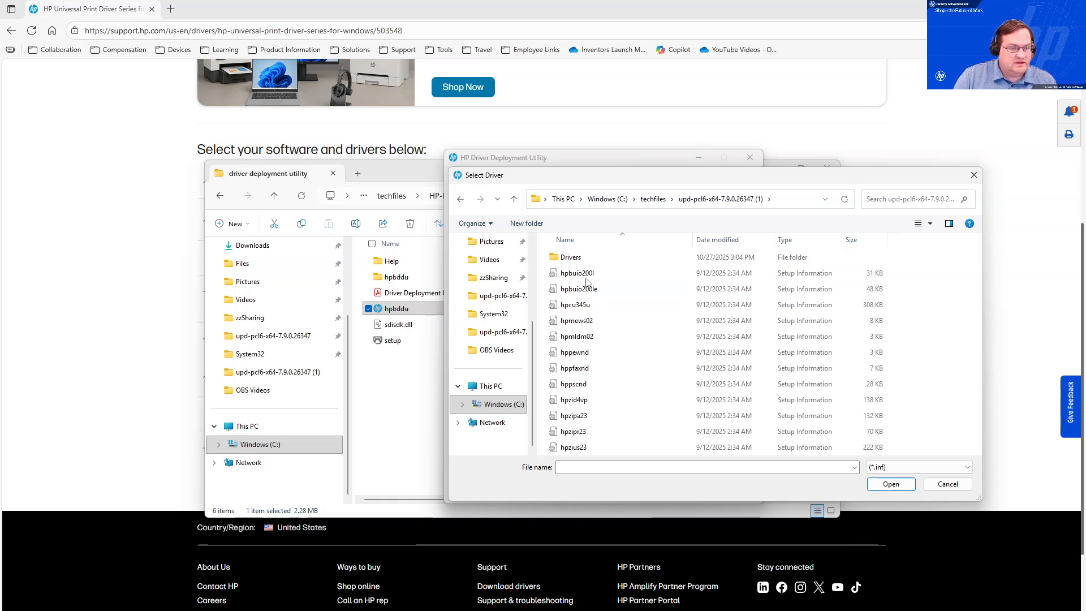
click(588, 274)
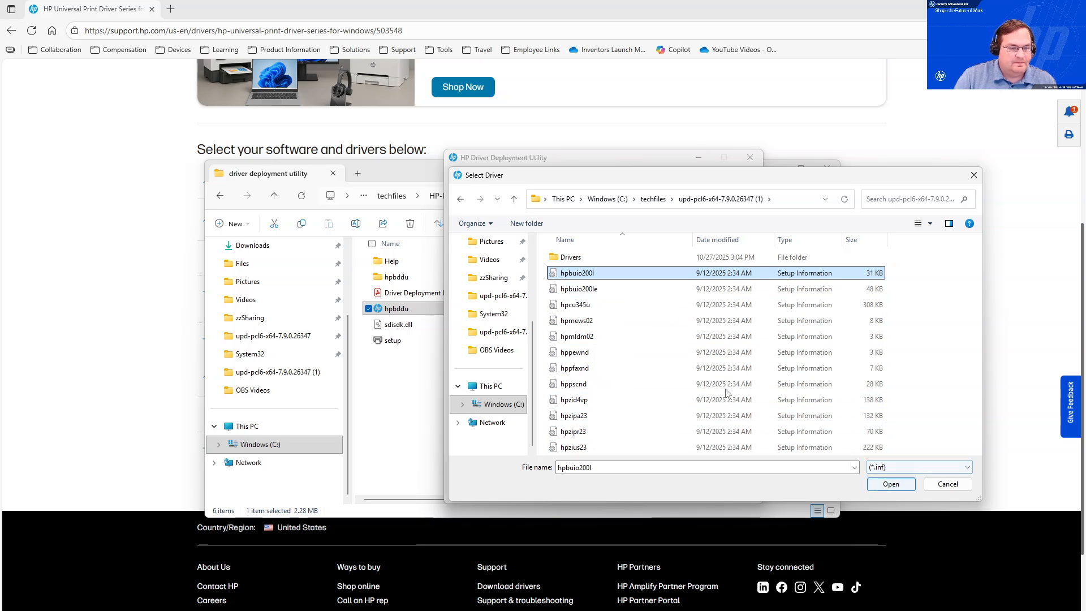
click(886, 484)
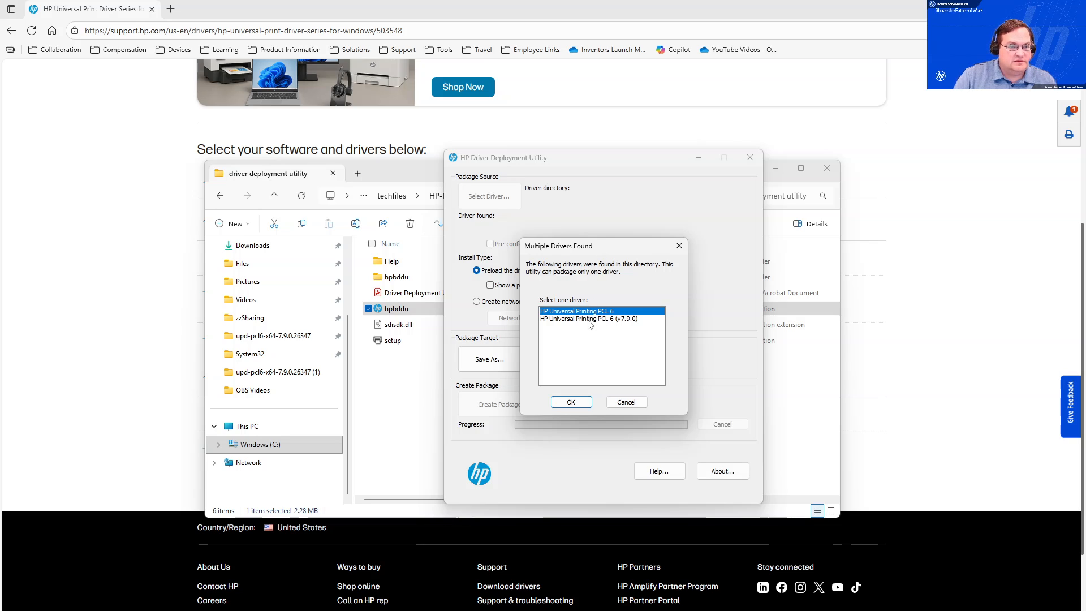
click(618, 320)
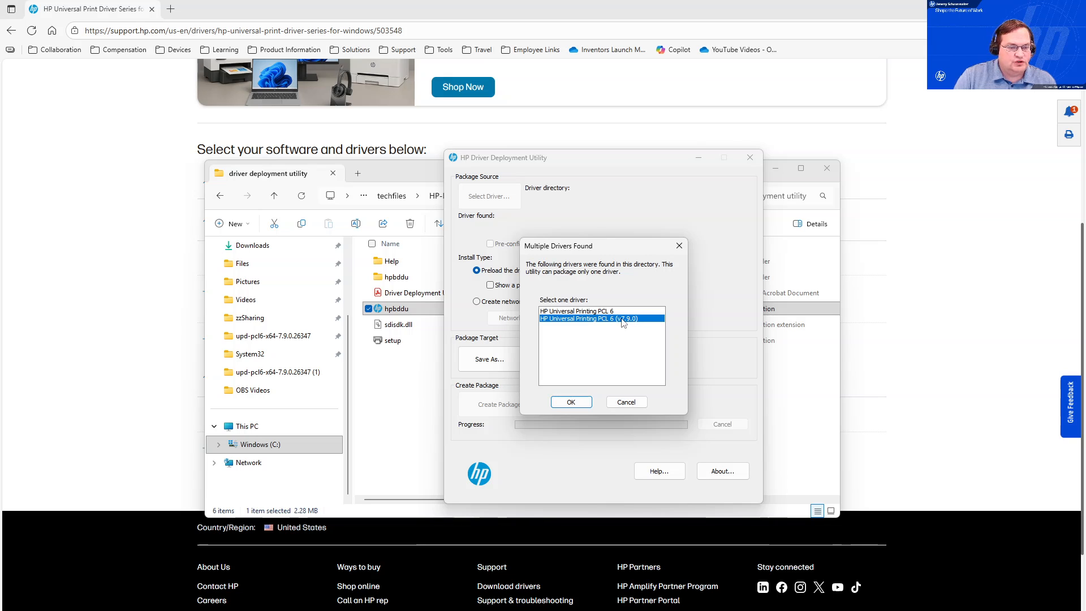
click(583, 401)
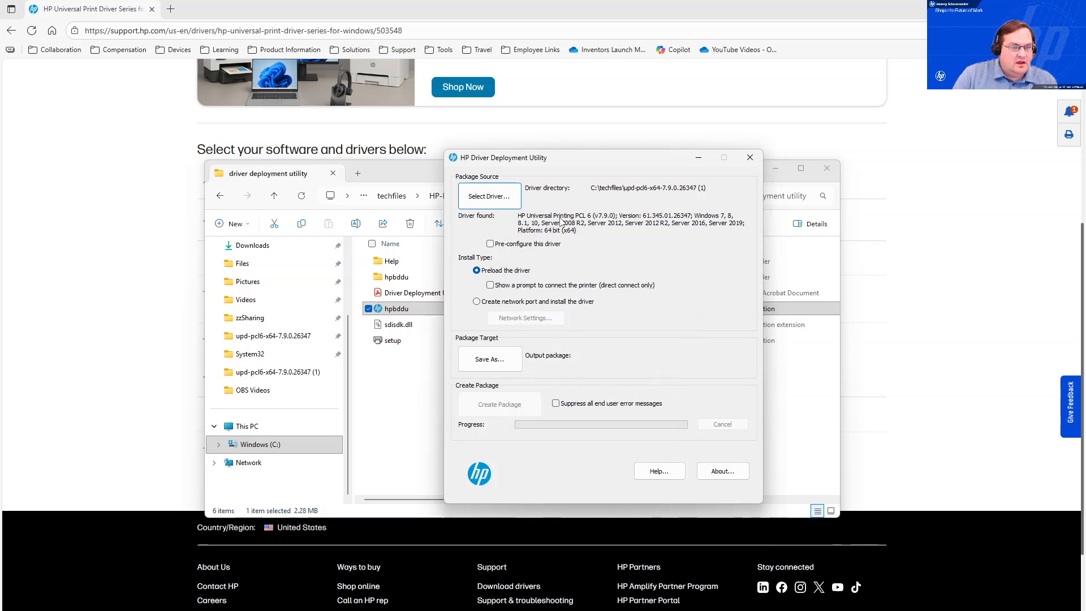
Enable Pre-configure this driver and pick hpcpu345.cfg as its configuration file.
click(489, 244)
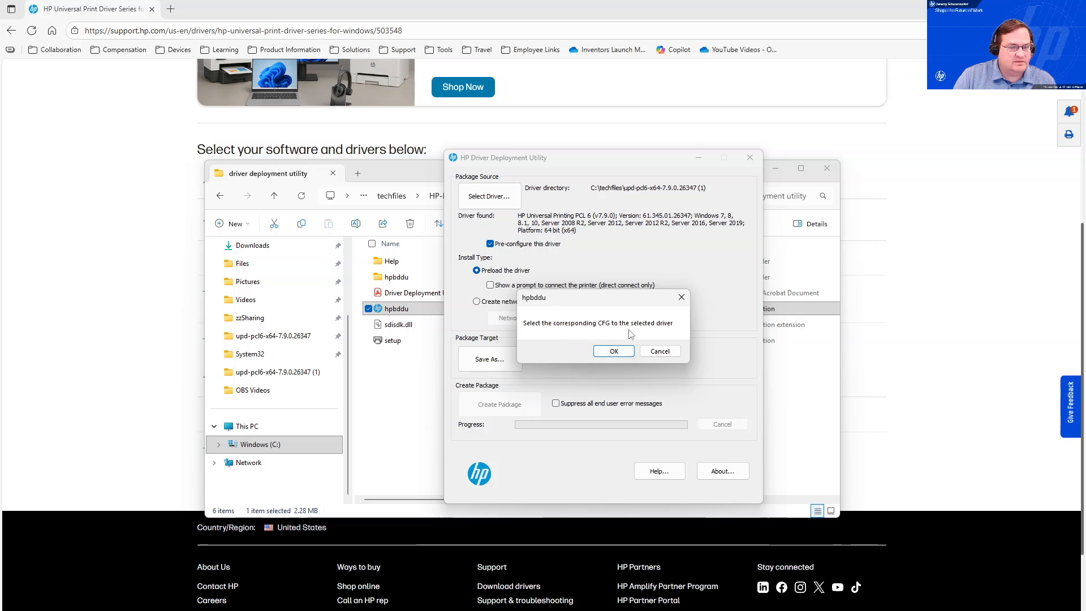
click(628, 351)
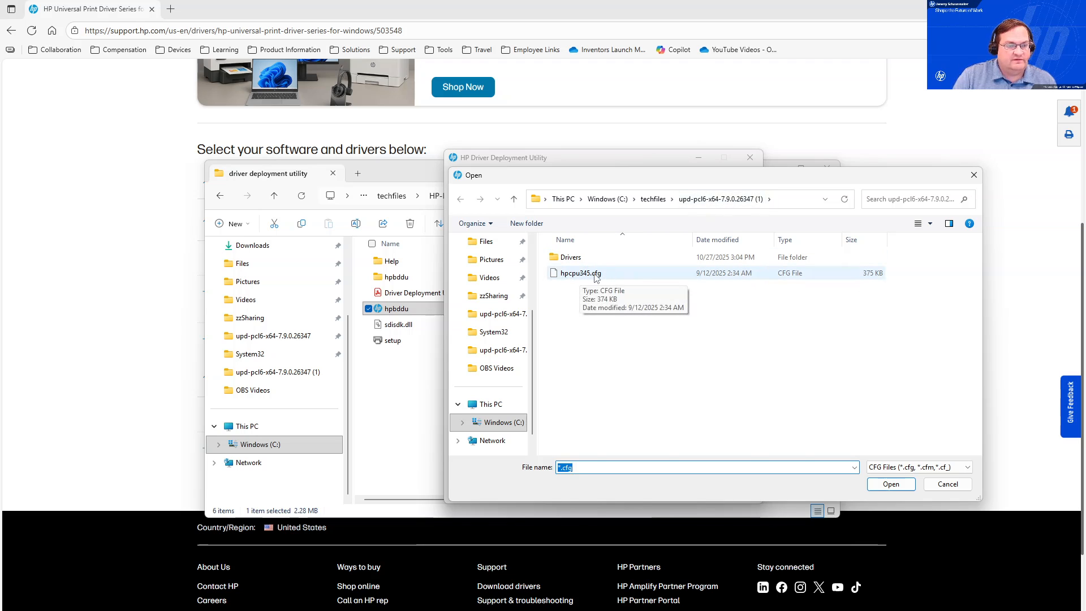
click(604, 277)
key(Return)
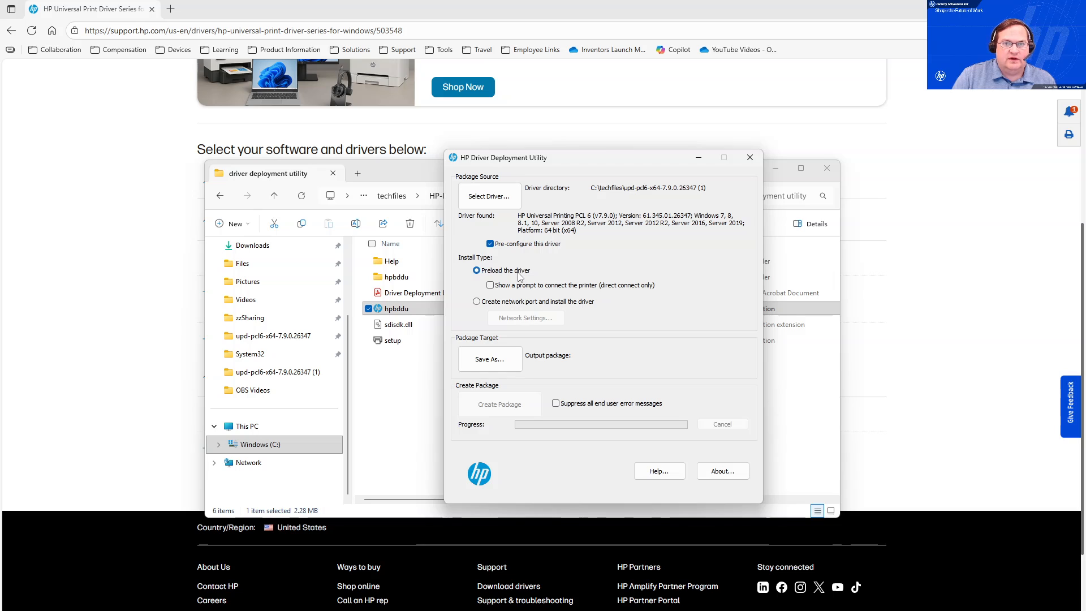
Choose to create a network port and install the driver, entering printer IP address 192.168.4.50.
click(483, 304)
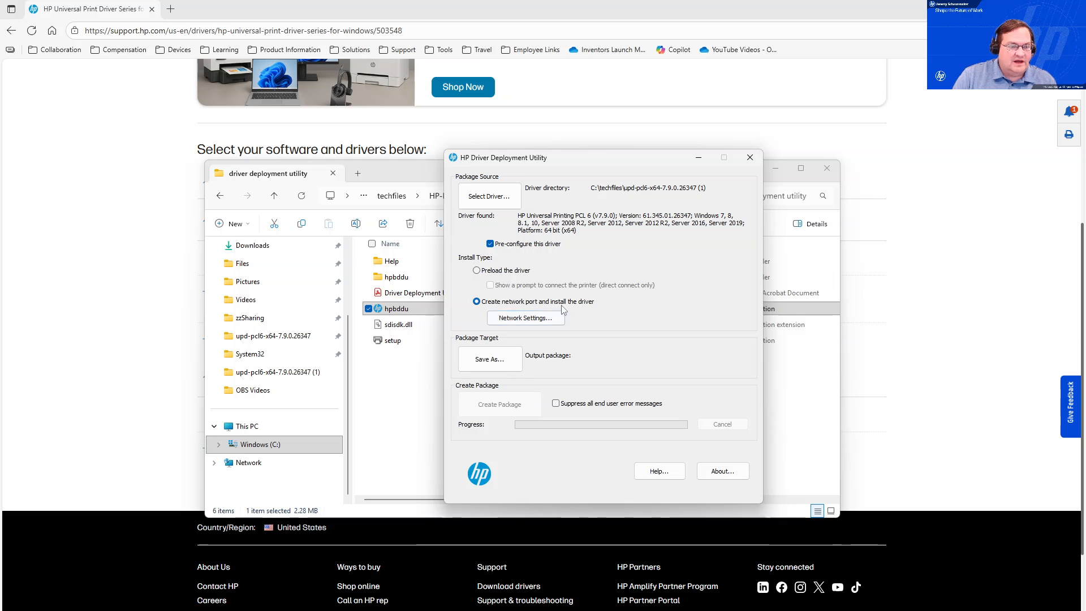
click(514, 318)
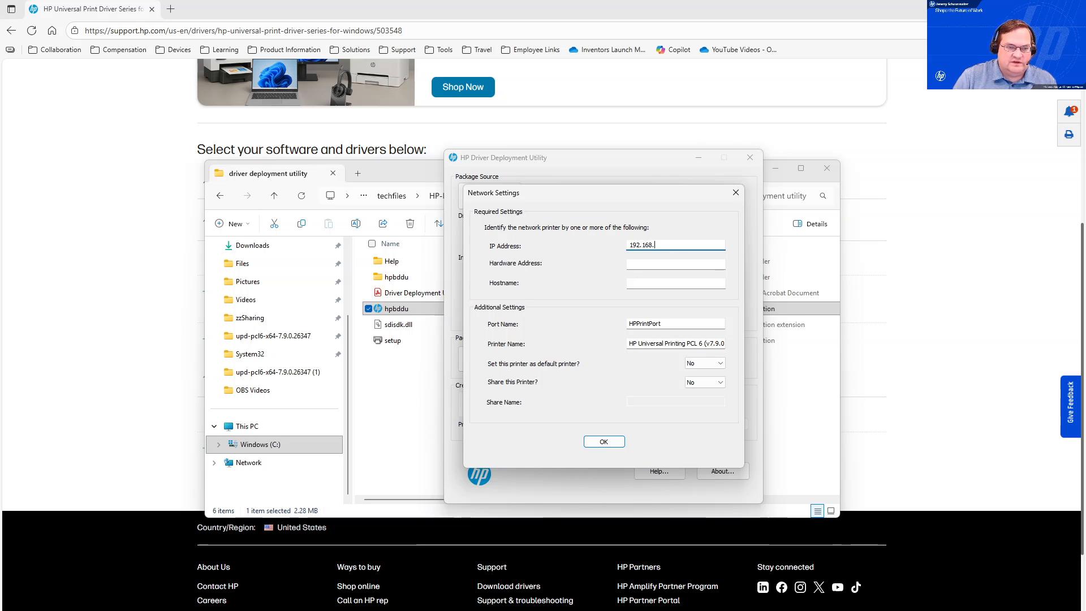
text(192.168.4.50)
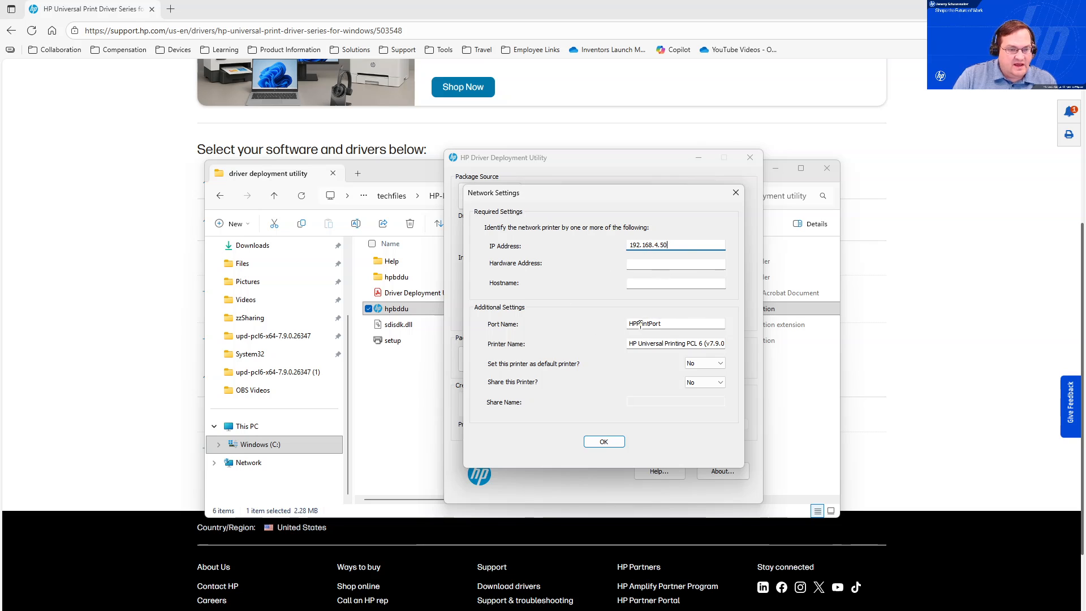
Rename the printer to HP DDU Test and confirm the network settings.
click(668, 344)
drag(631, 343, 768, 350)
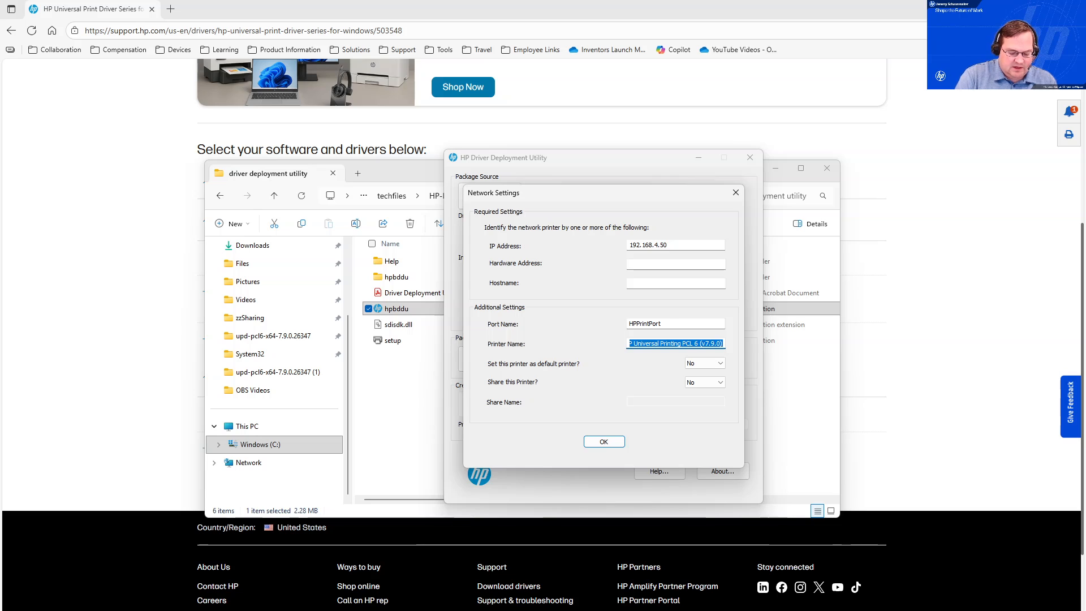
text(HP DDU)
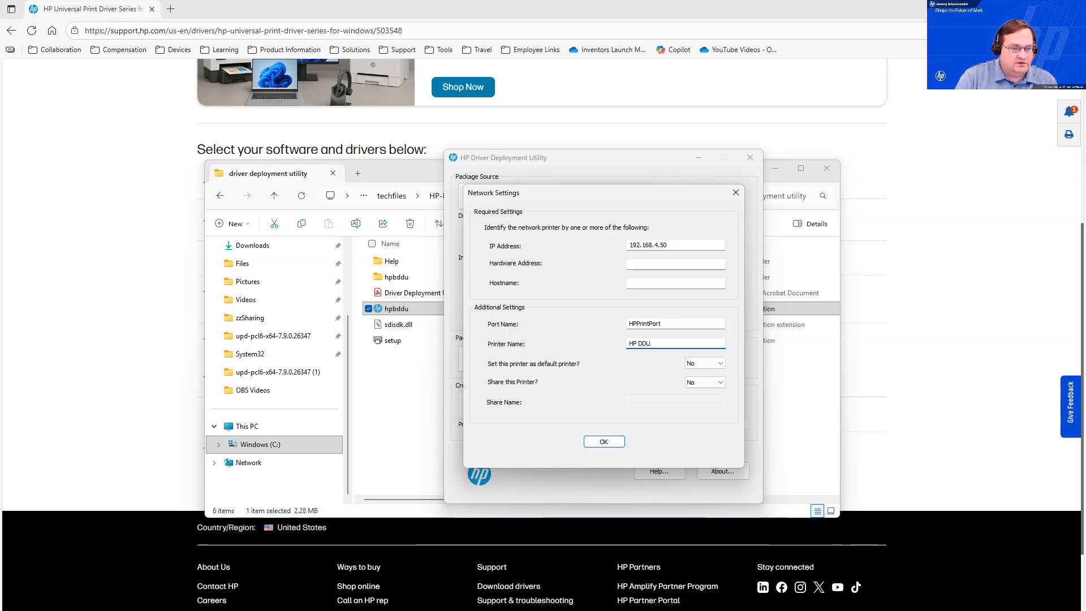
text( Test)
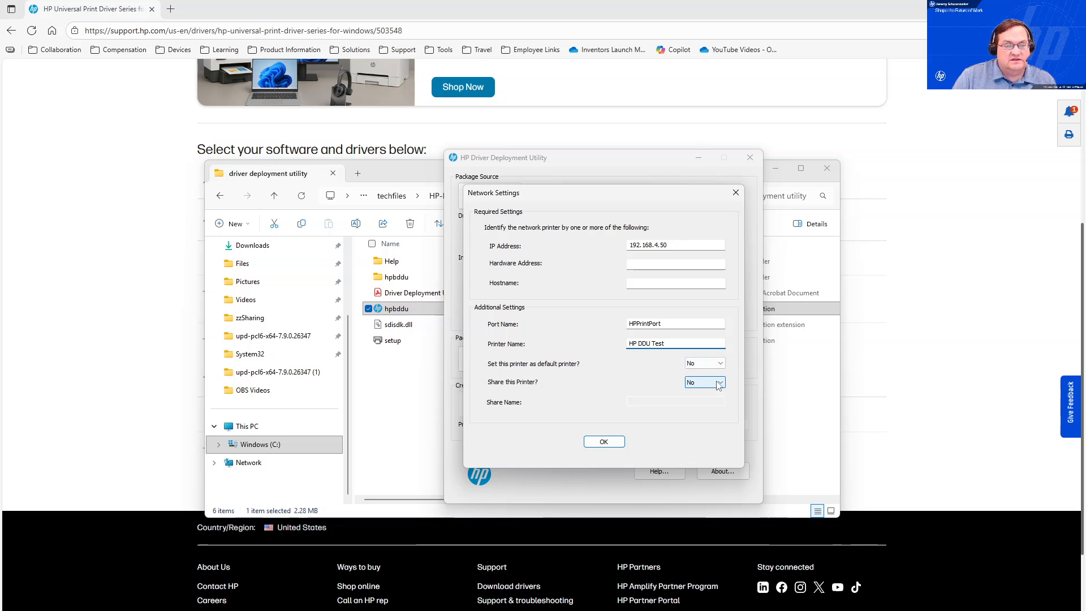
click(604, 441)
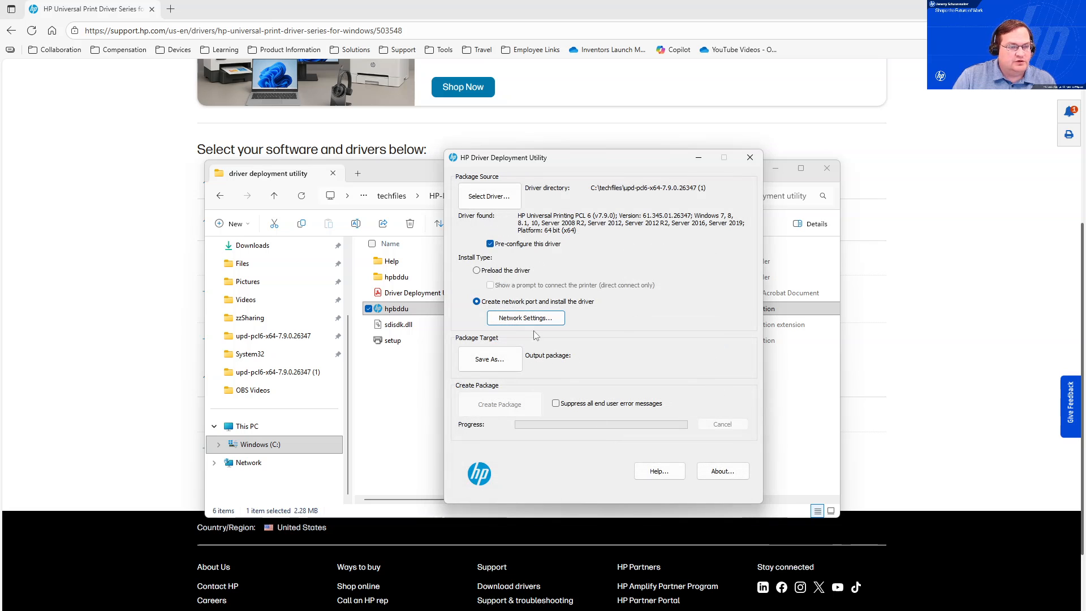
Save the output package to the techfiles folder on C: with the file name X579printer.
click(489, 360)
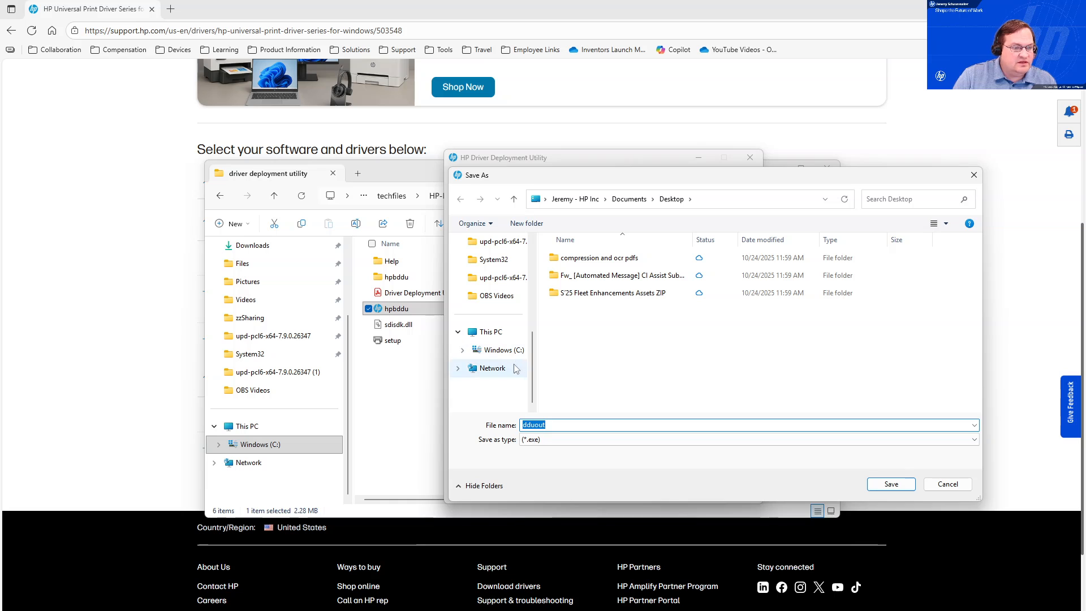
click(505, 350)
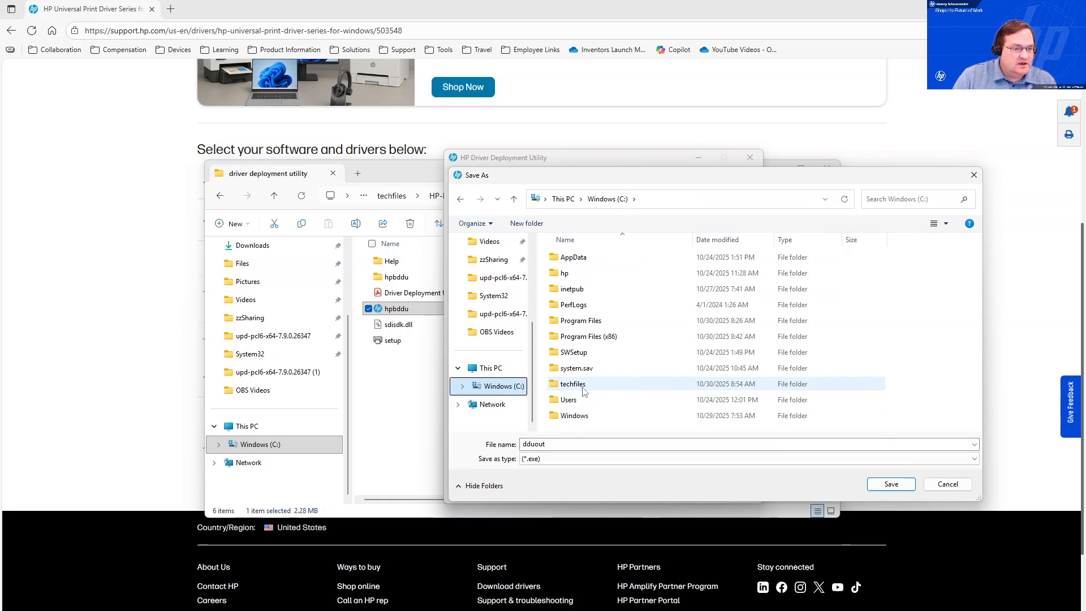
double_click(664, 387)
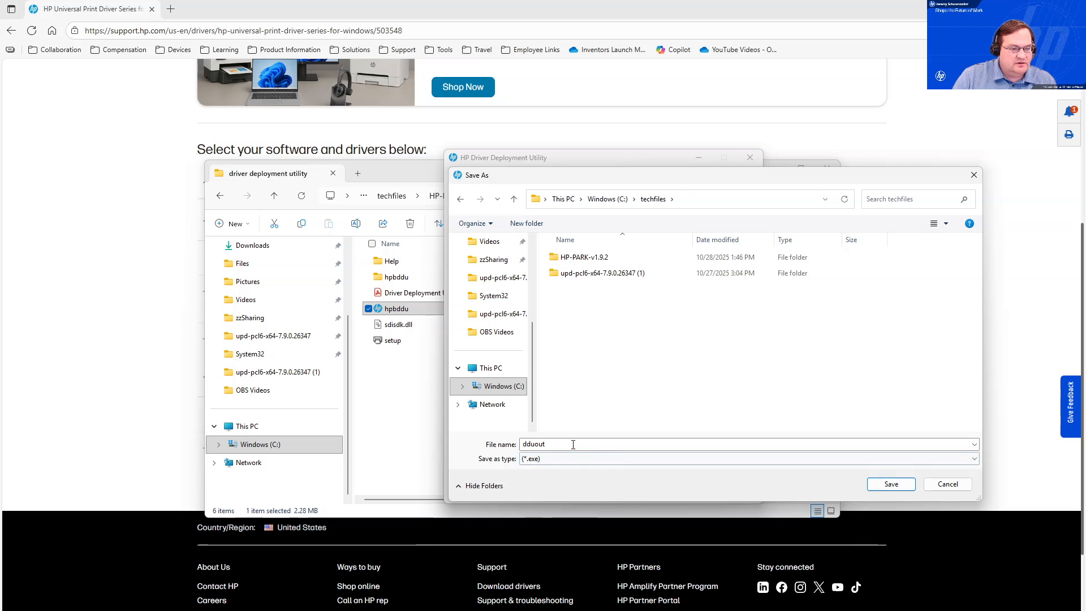
click(484, 444)
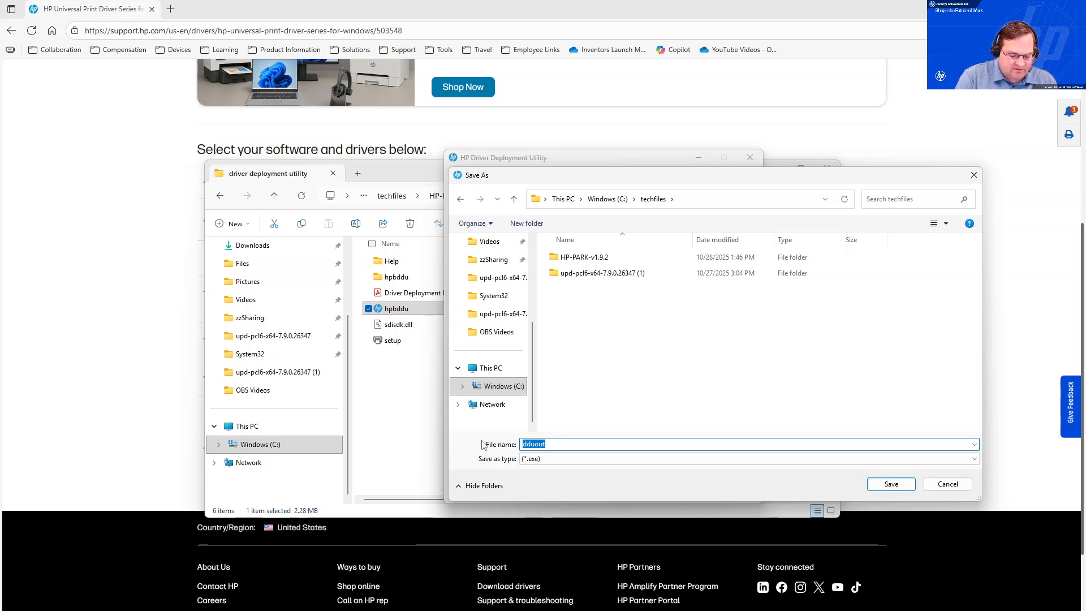
text(579printer)
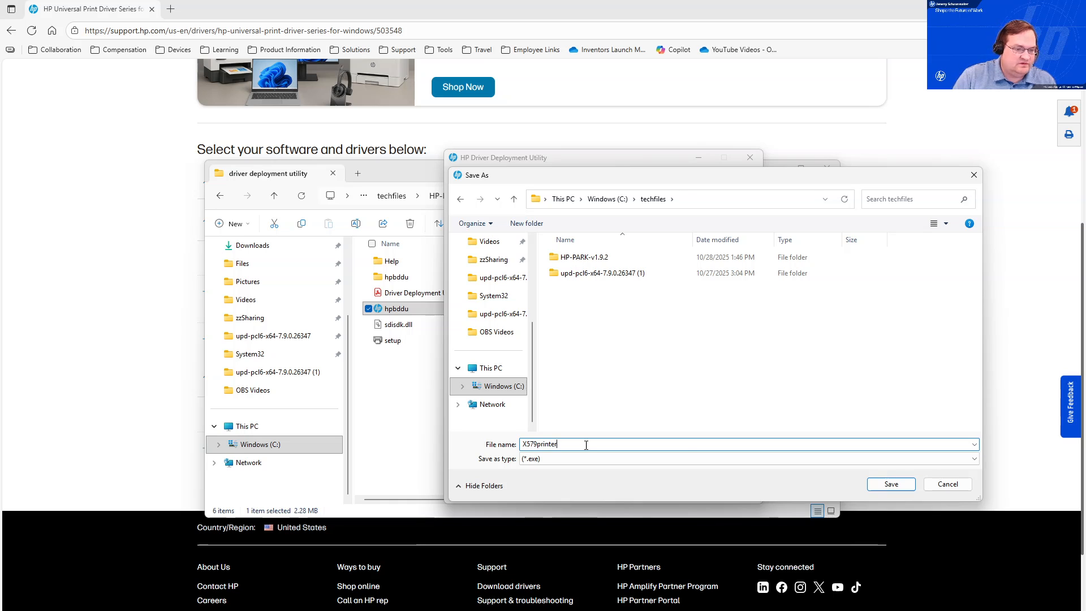
click(891, 484)
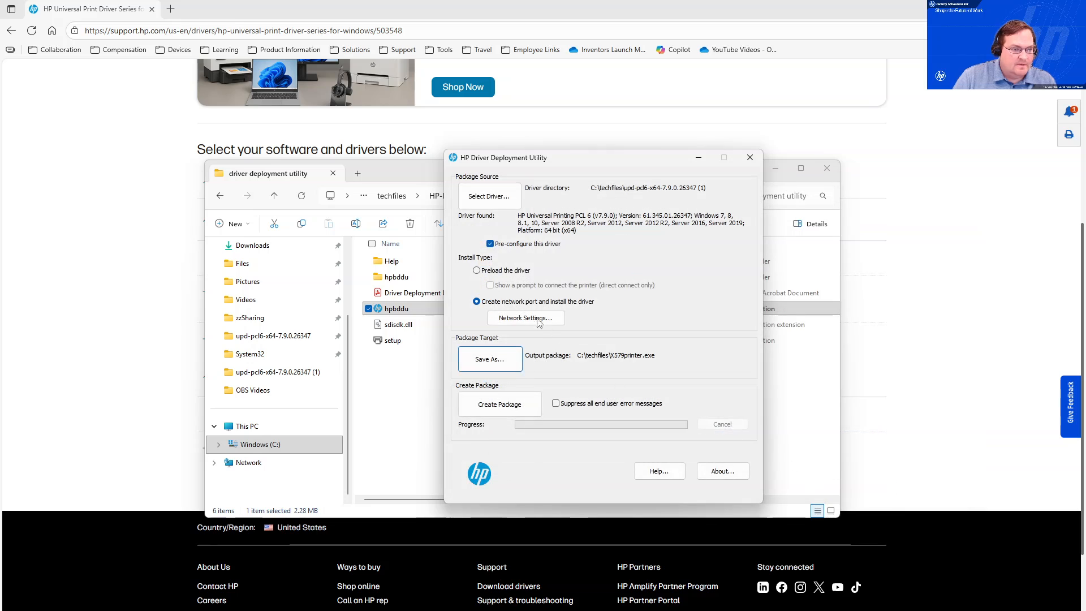
Start creating the package and enable Print in Grayscale in the driver configuration.
click(511, 404)
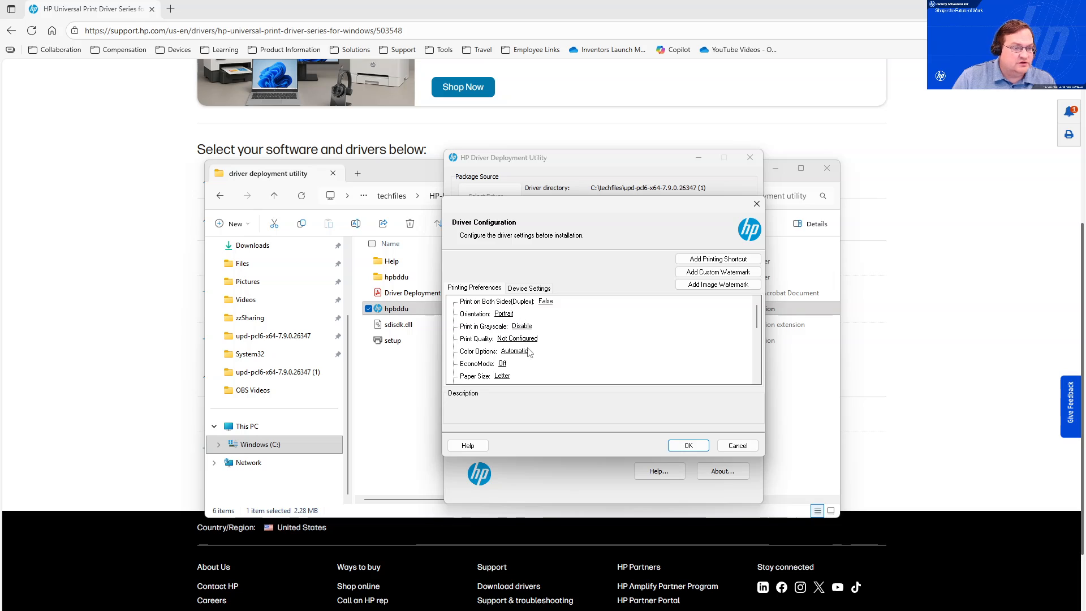
click(529, 330)
click(523, 328)
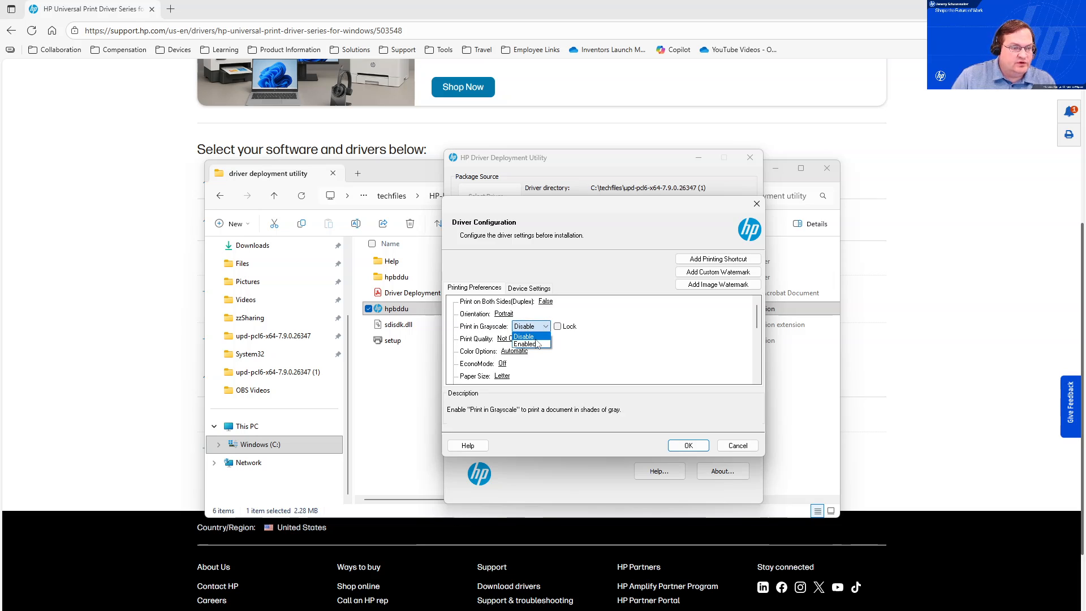
click(531, 344)
Set Print on Both Sides (Duplex) to True.
click(547, 301)
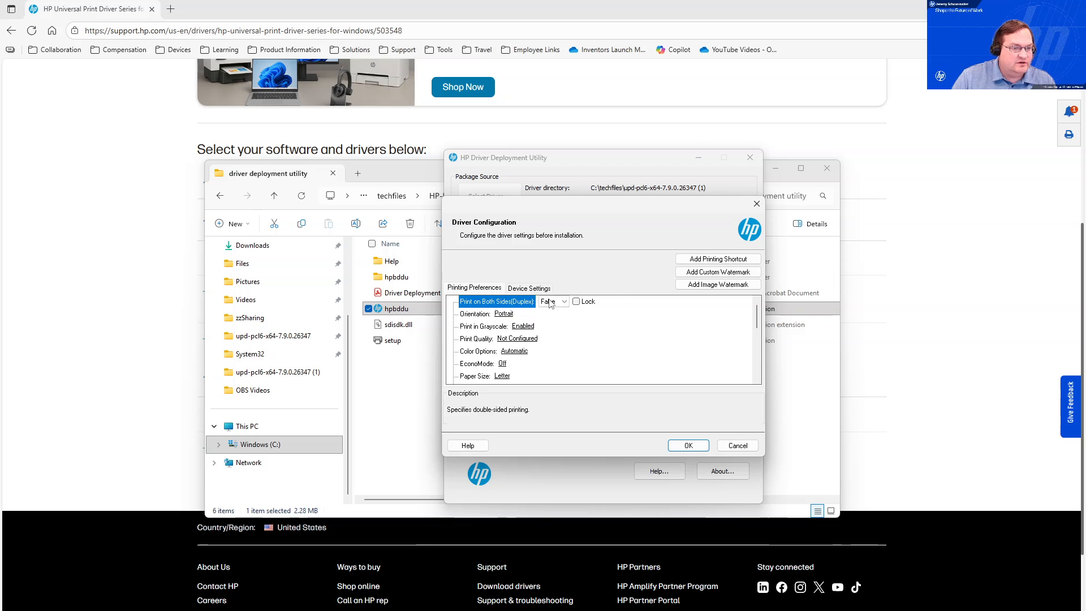
click(554, 303)
click(552, 319)
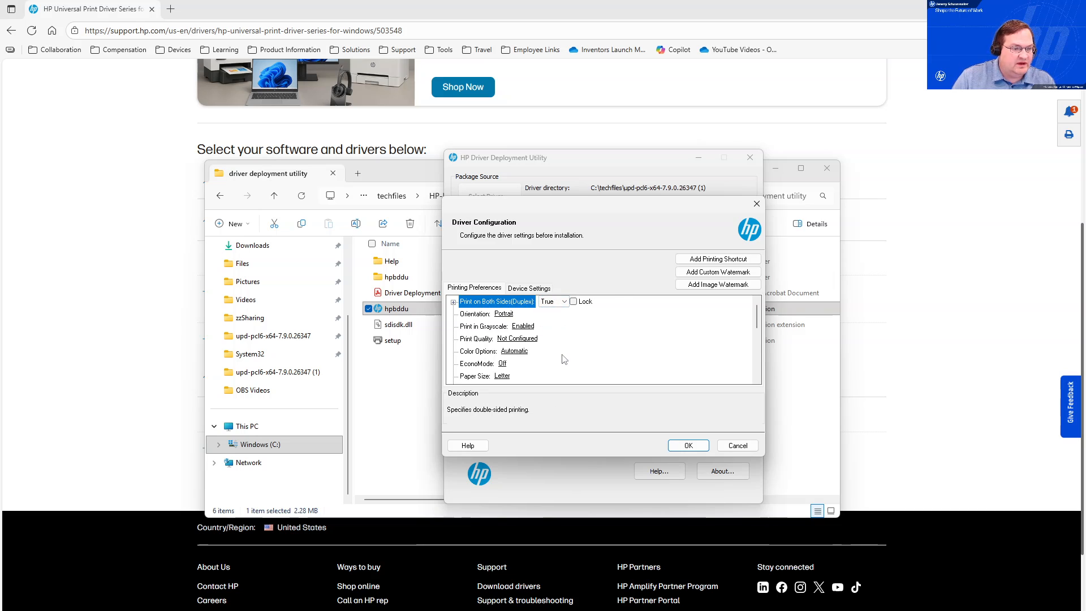
Browse the Device Settings options and return to the Printing Preferences list.
scroll(549, 354, down, 4)
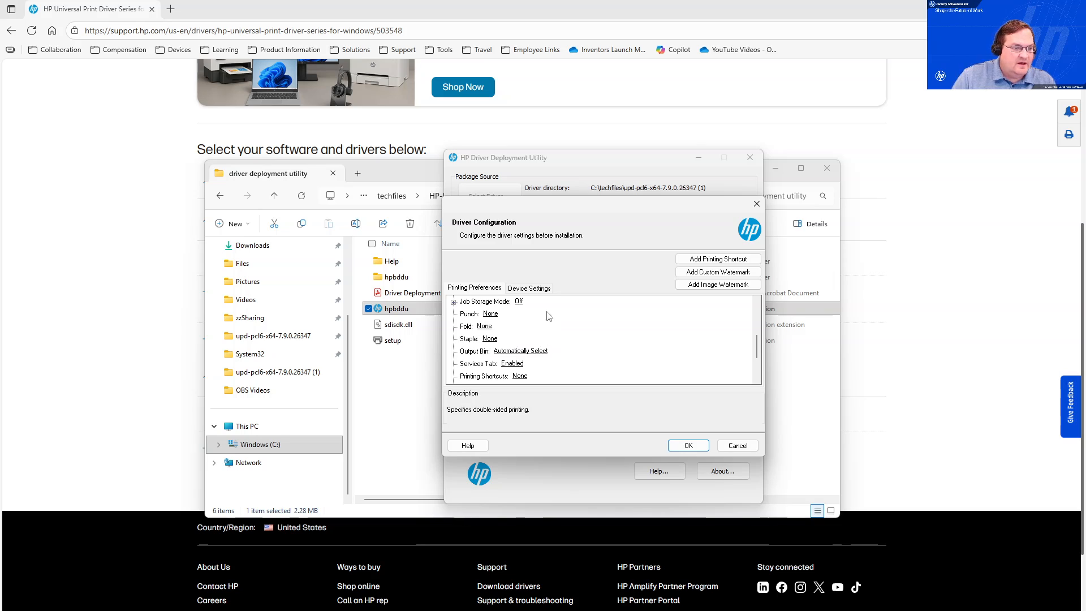
click(540, 289)
scroll(568, 342, down, 1)
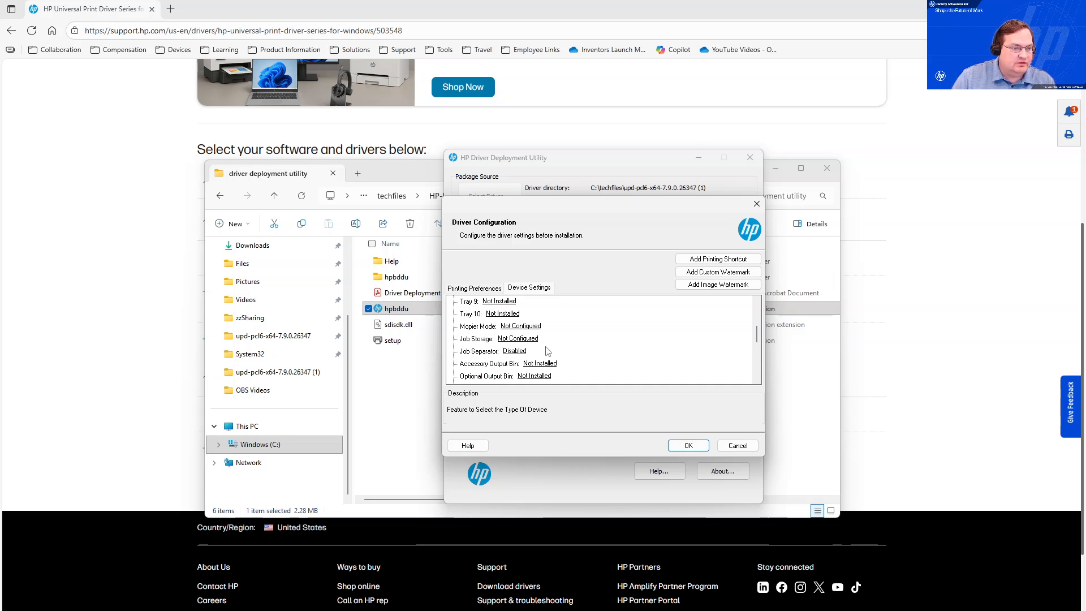
scroll(551, 356, down, 3)
click(475, 286)
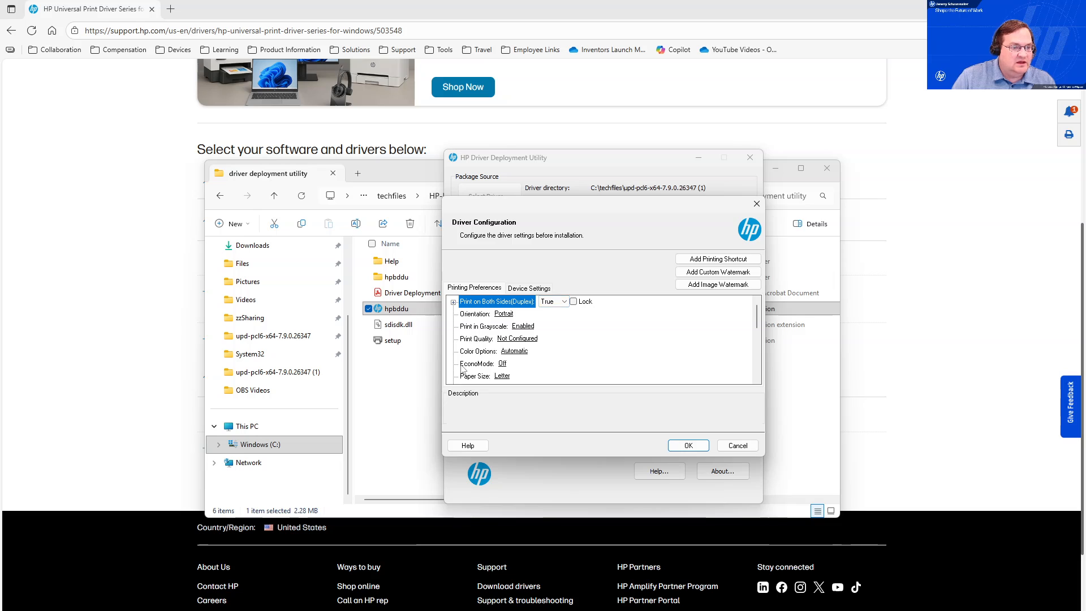
Add a printing shortcut named Job Storage.
click(711, 261)
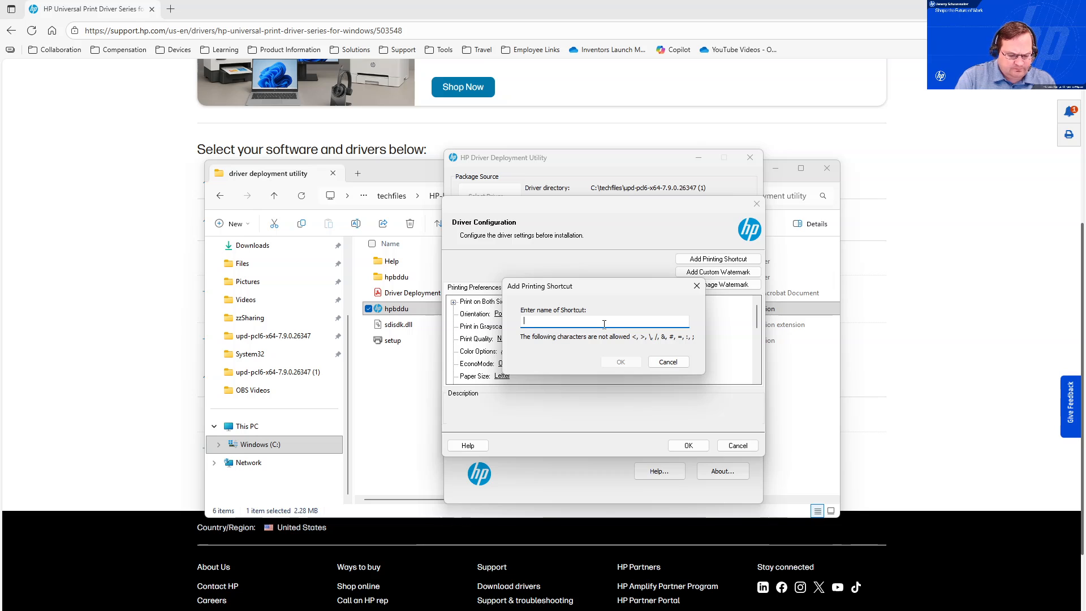
text(Job )
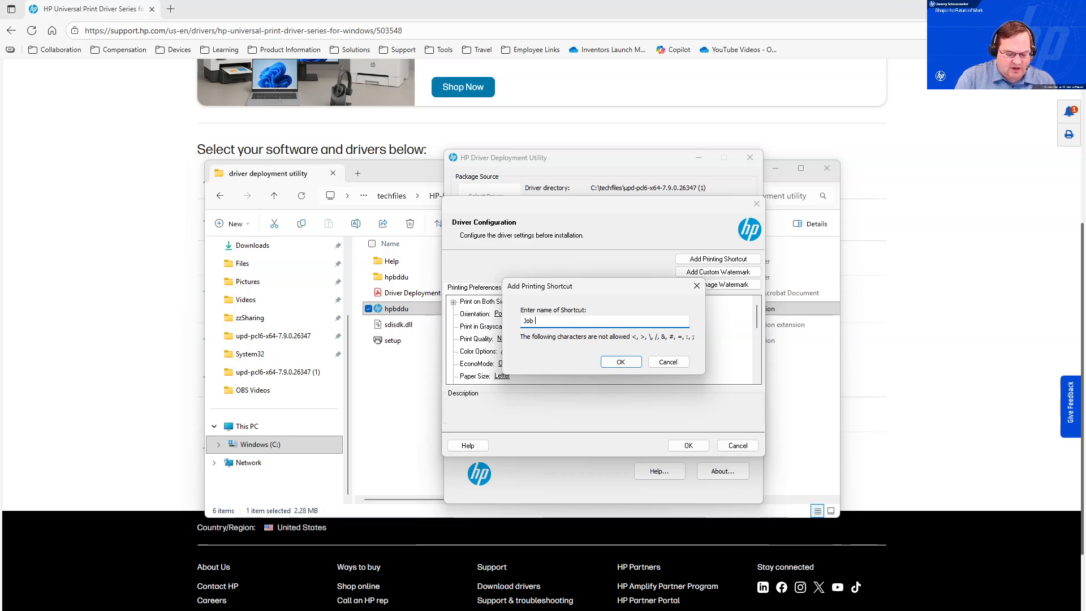
text(Storage)
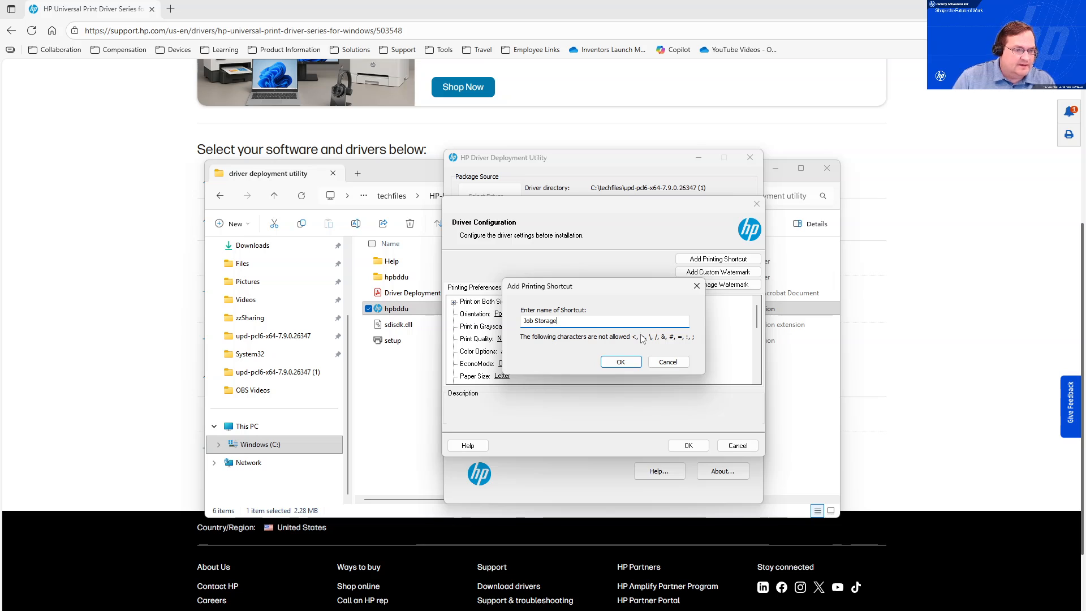
click(620, 362)
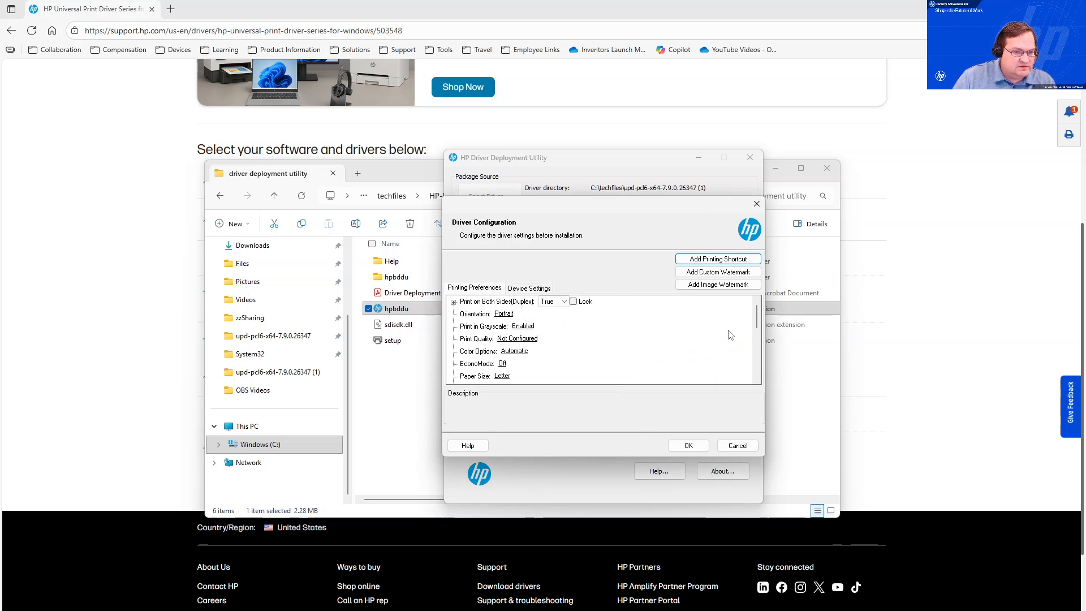
Choose Job Storage as the Printing Shortcuts value and expand the shortcut's settings.
scroll(728, 334, down, 3)
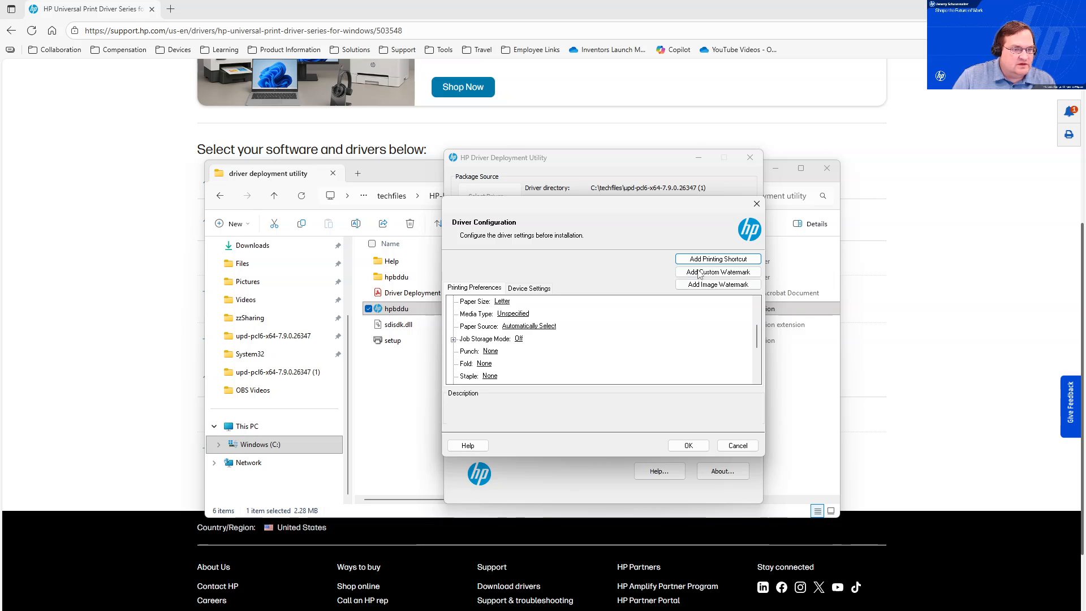
scroll(618, 379, down, 3)
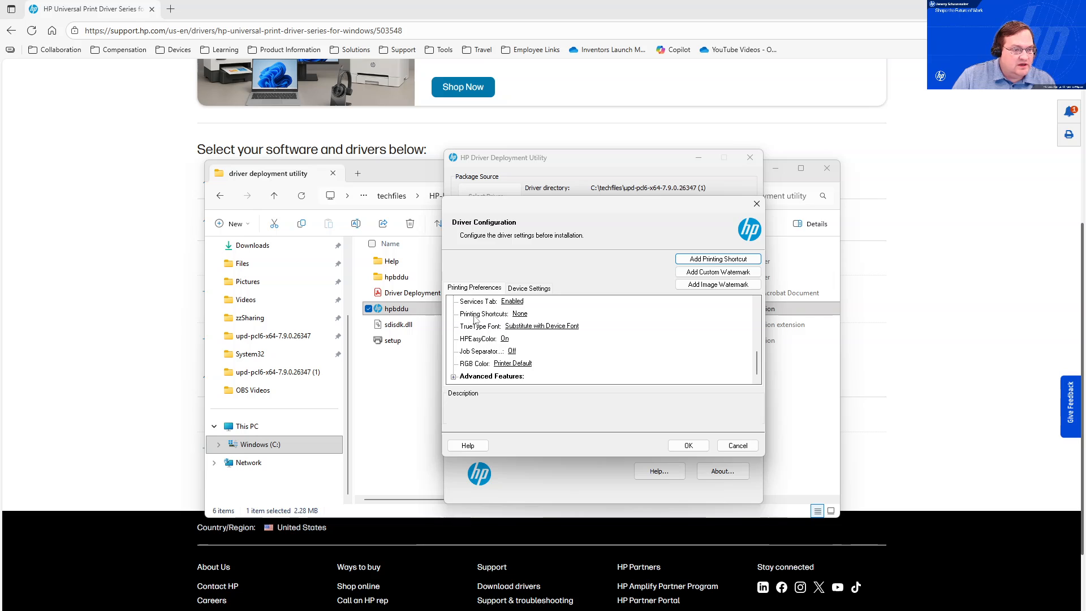
click(523, 316)
click(564, 315)
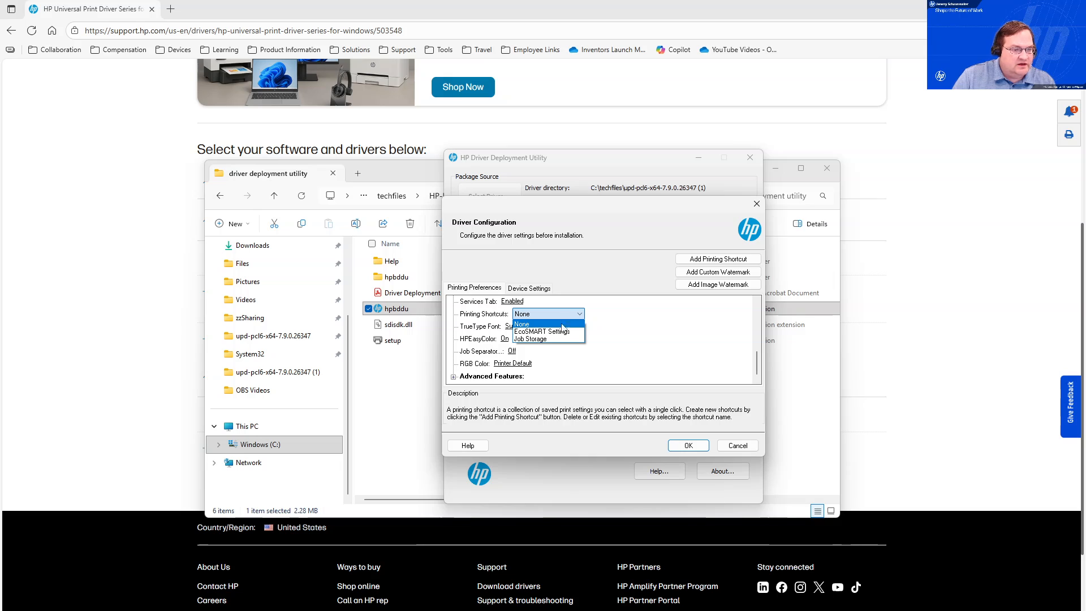
click(538, 340)
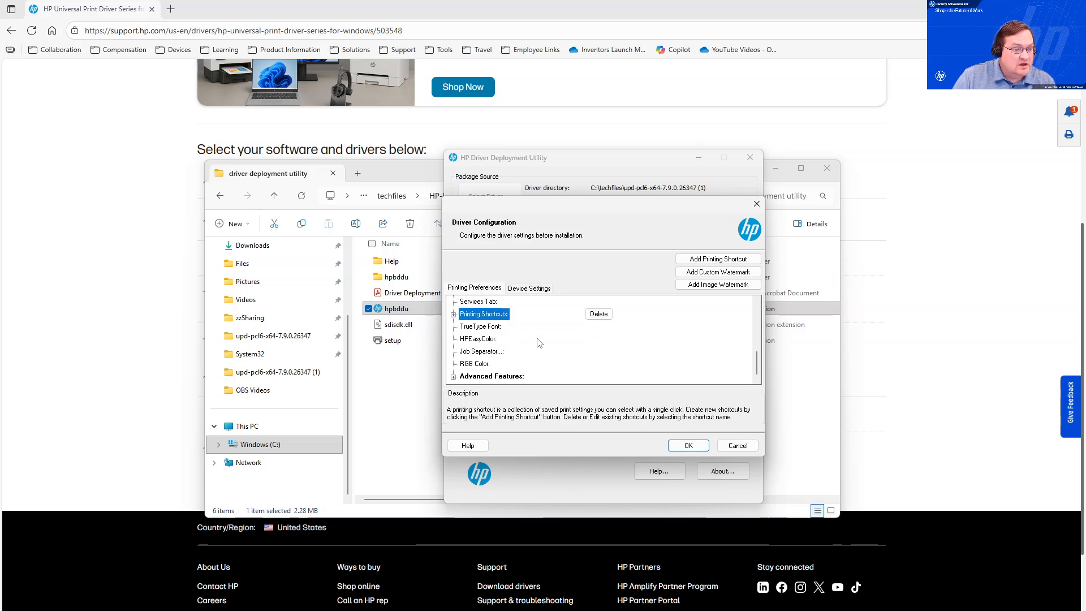
click(454, 315)
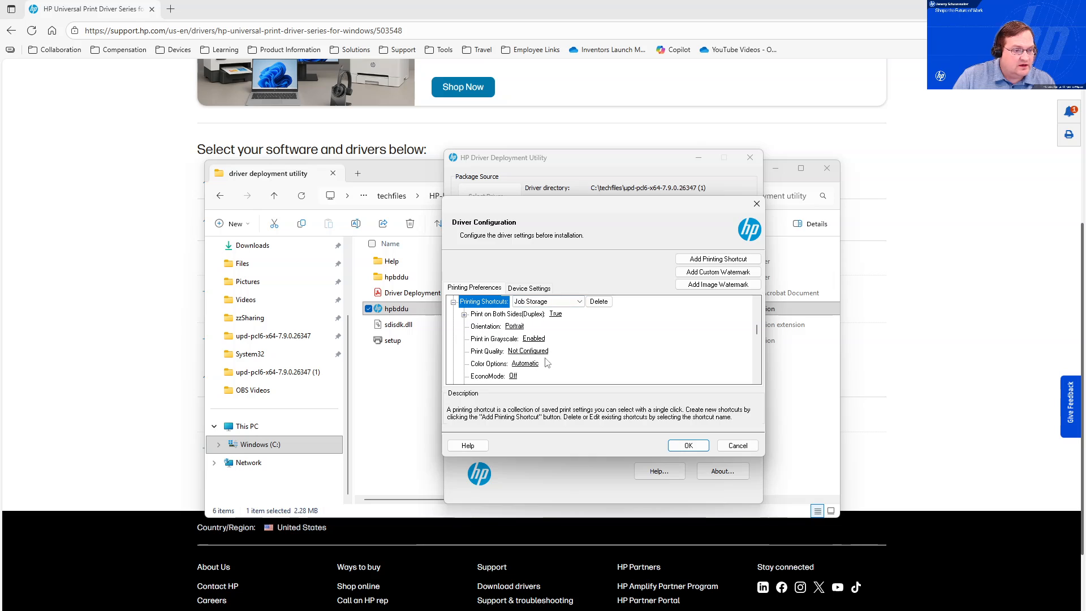
Set the shortcut's Job Storage Mode to Personal Job and expand its options.
scroll(548, 365, down, 1)
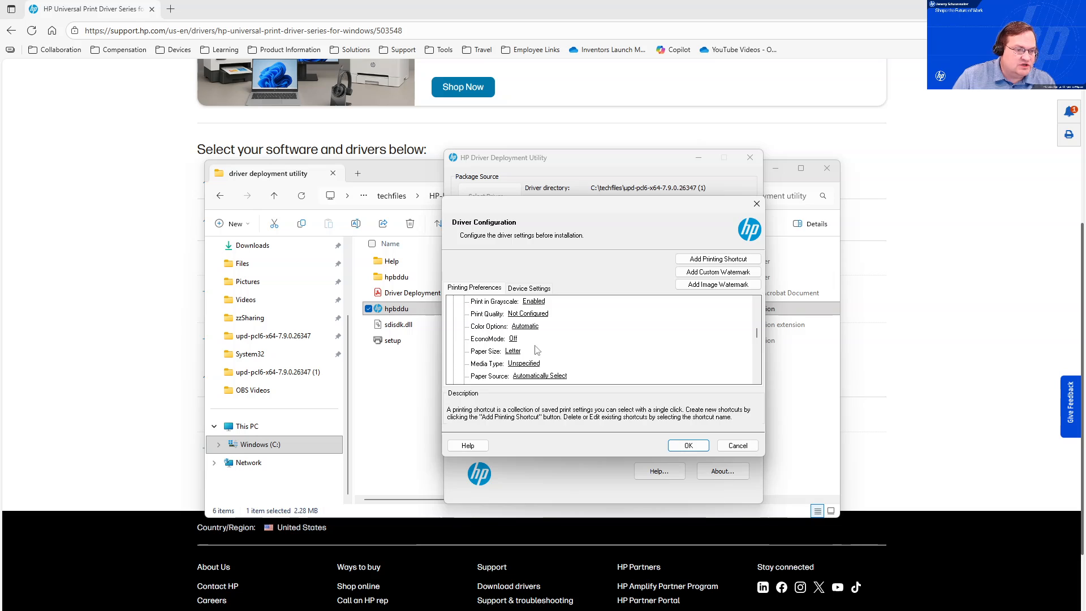
scroll(557, 359, down, 1)
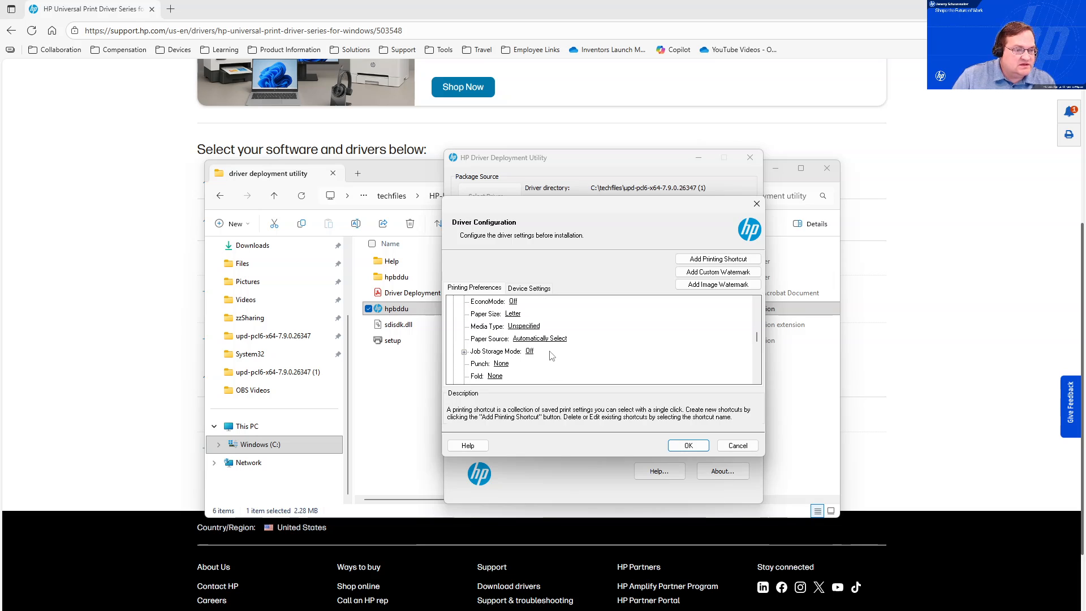
click(529, 351)
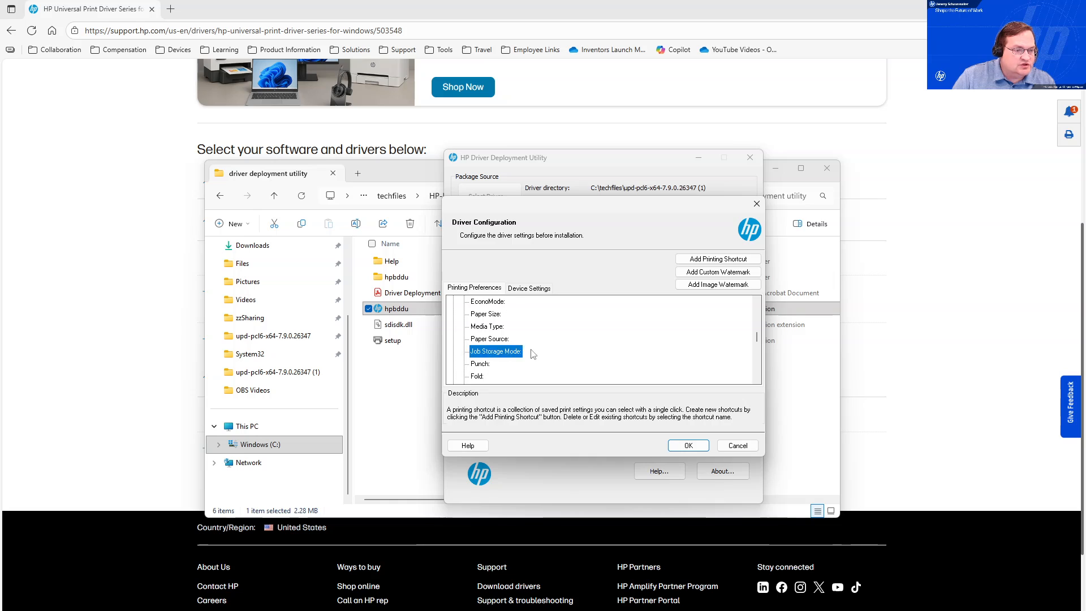
click(552, 352)
click(544, 376)
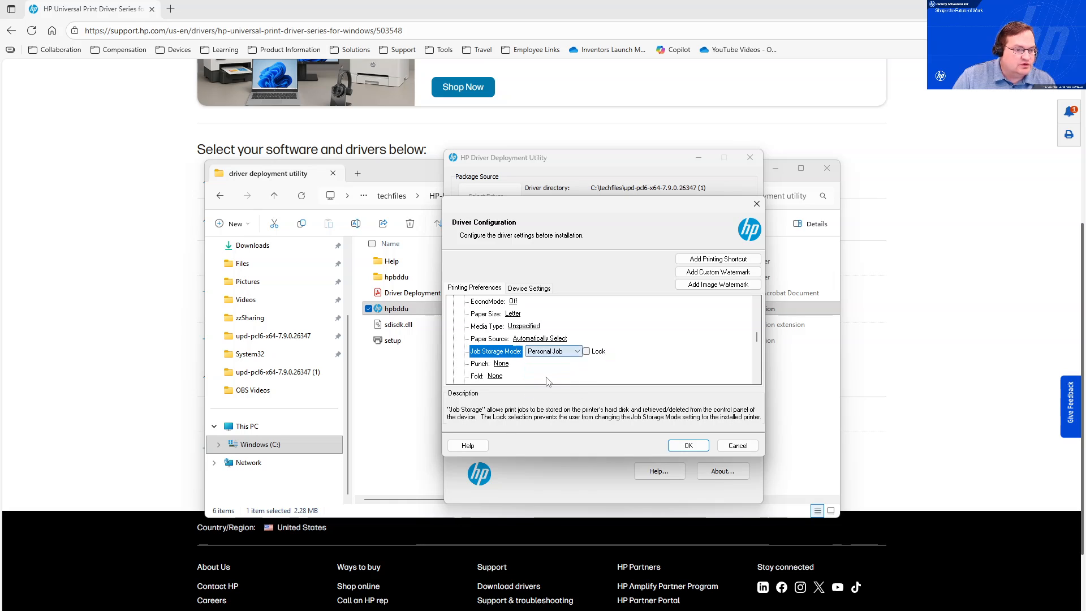
click(463, 353)
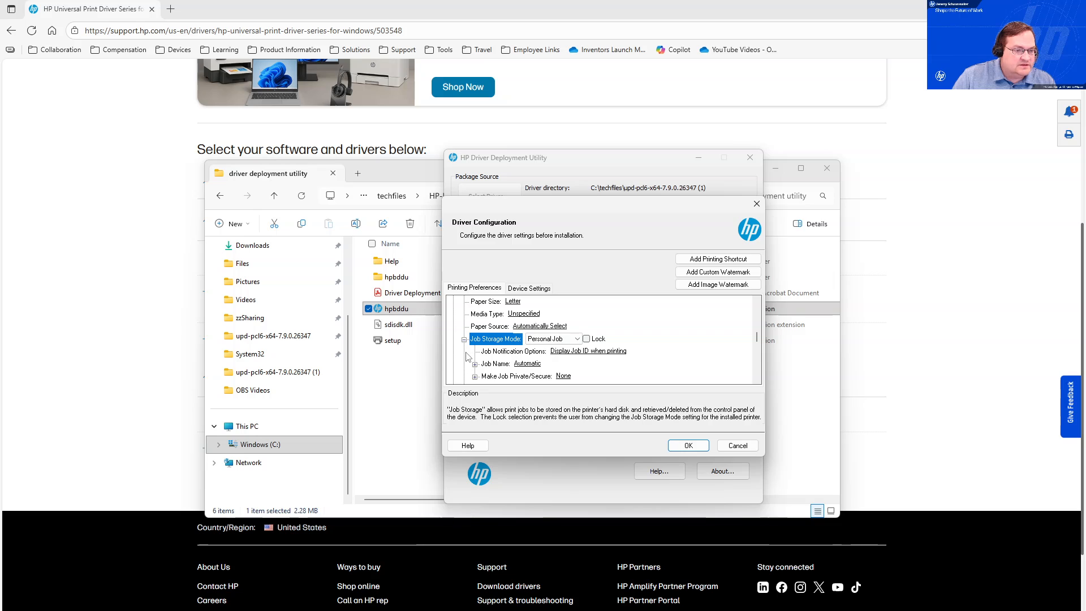
Set Make Job Private/Secure to PIN to print.
scroll(483, 358, down, 1)
click(479, 340)
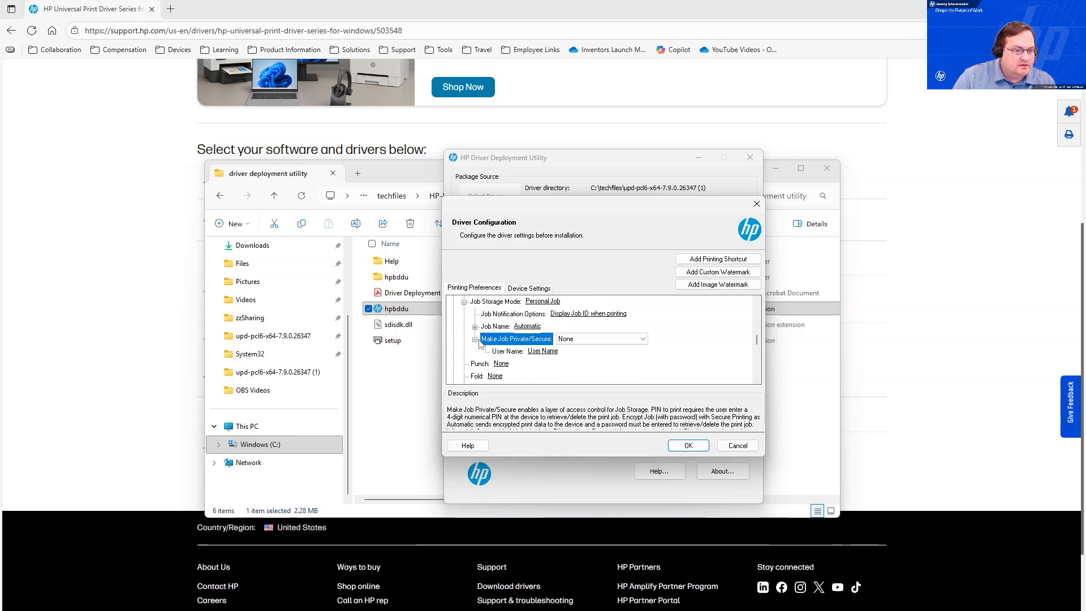
click(600, 338)
click(589, 357)
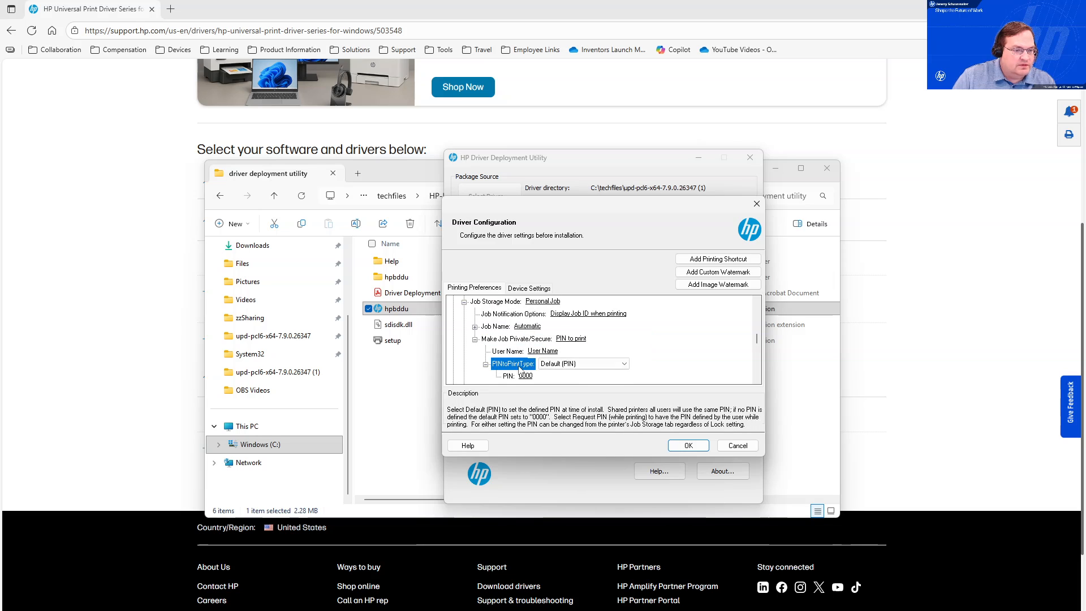
Enter the job storage PIN and confirm the driver configuration.
click(485, 364)
click(527, 376)
double_click(527, 376)
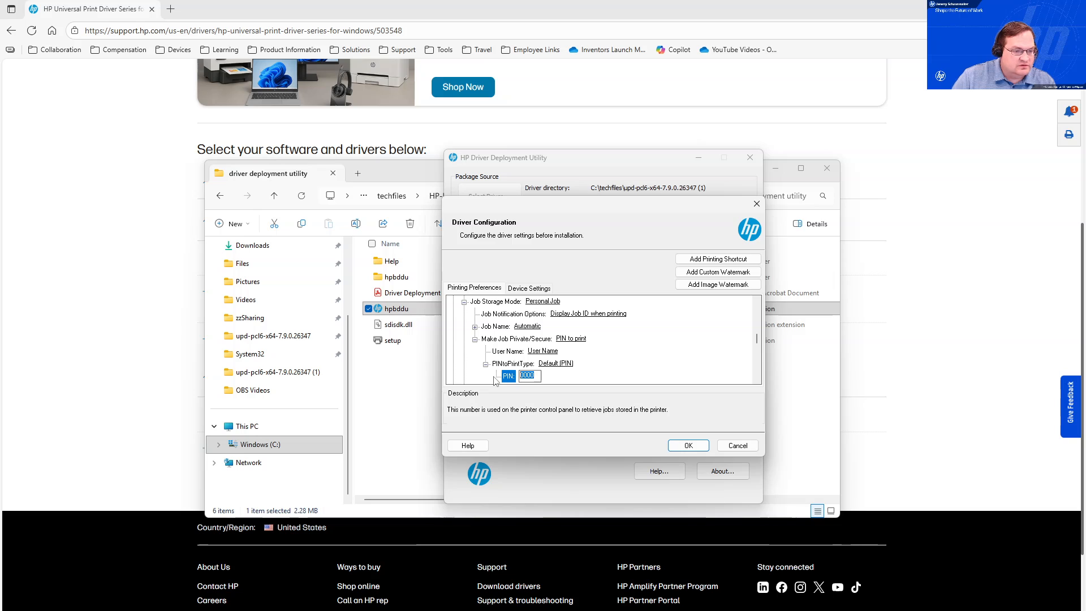
text(1234)
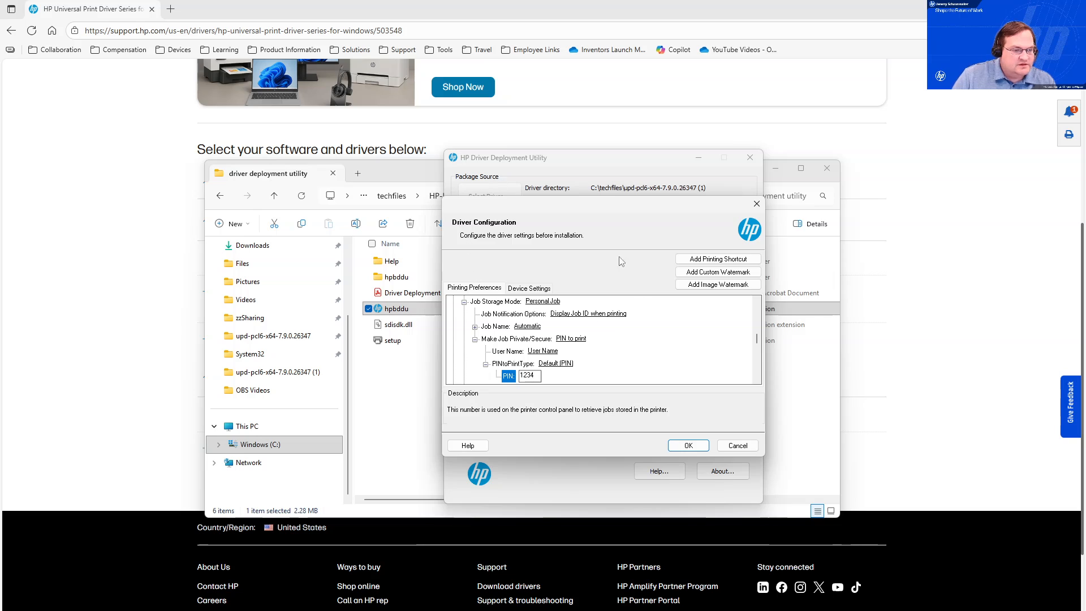
click(687, 446)
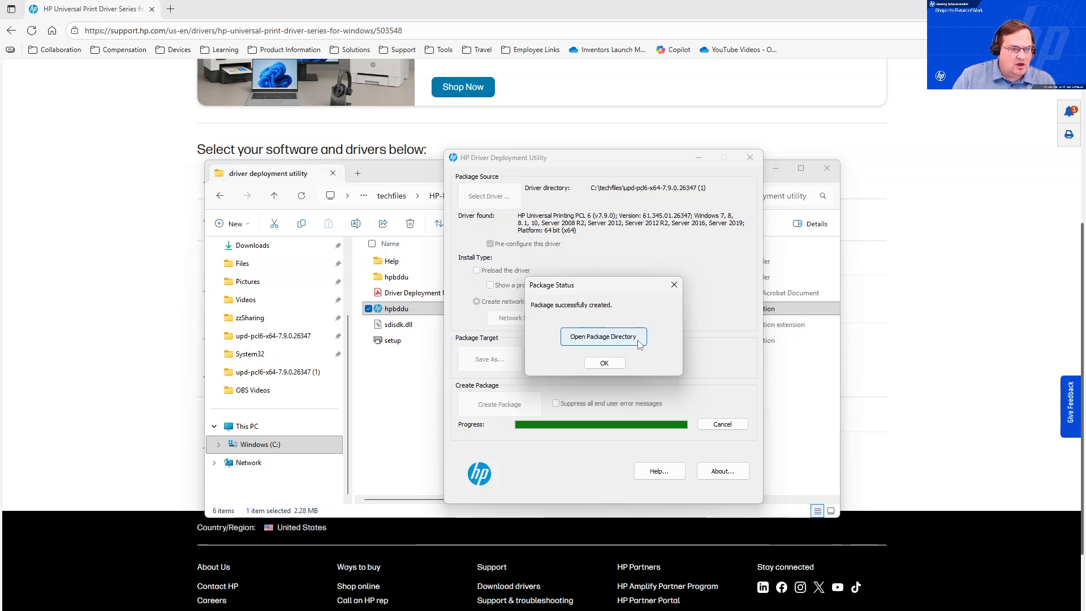
Open the package directory and run the X579printer package as administrator.
click(637, 339)
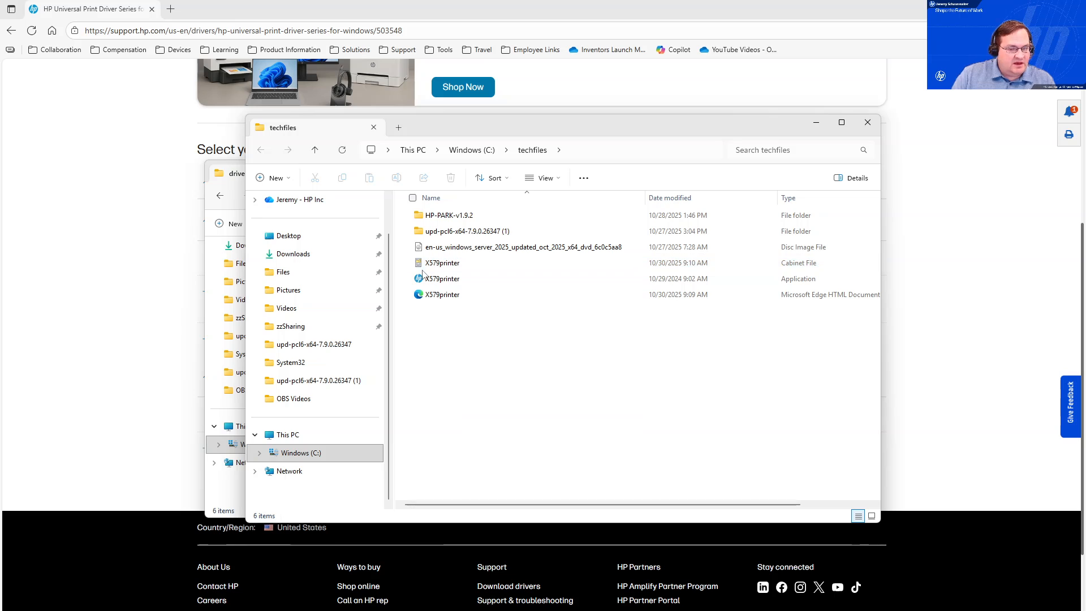
mouse_move(457, 285)
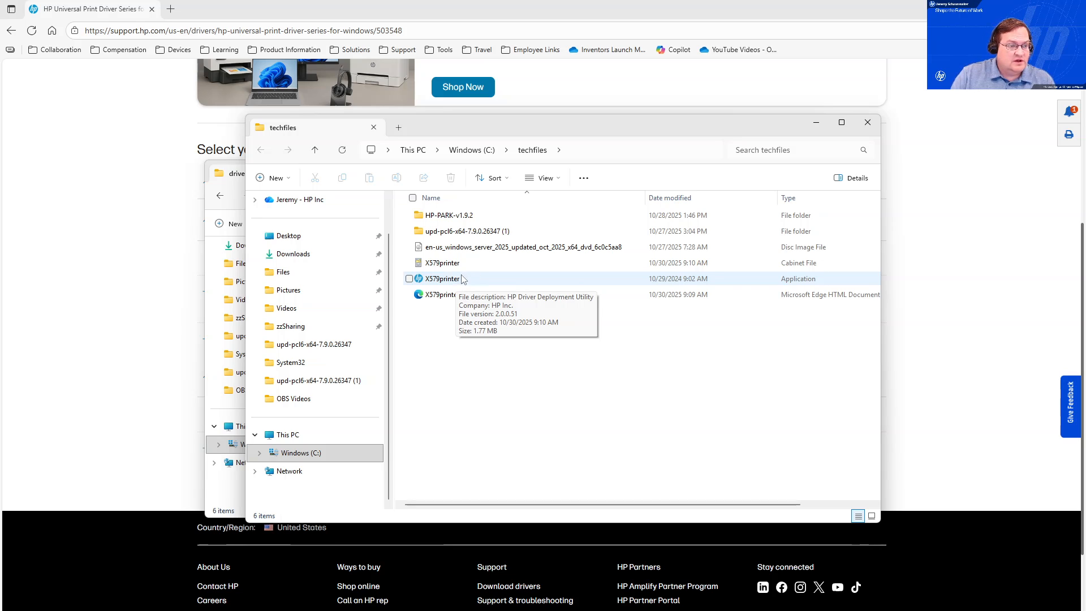
right_click(462, 278)
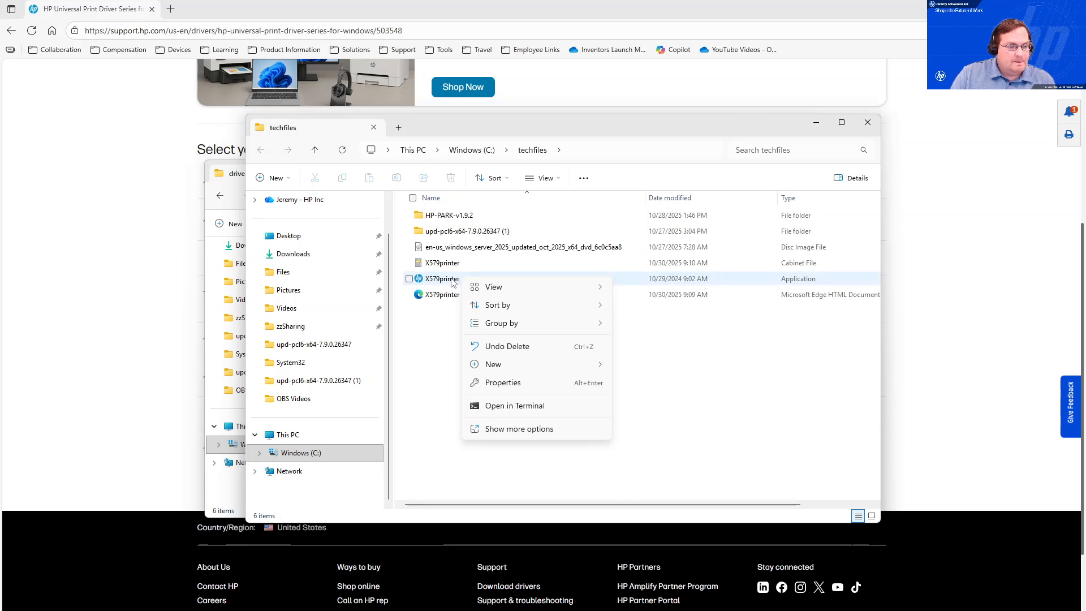
click(454, 279)
shift+right_click(450, 282)
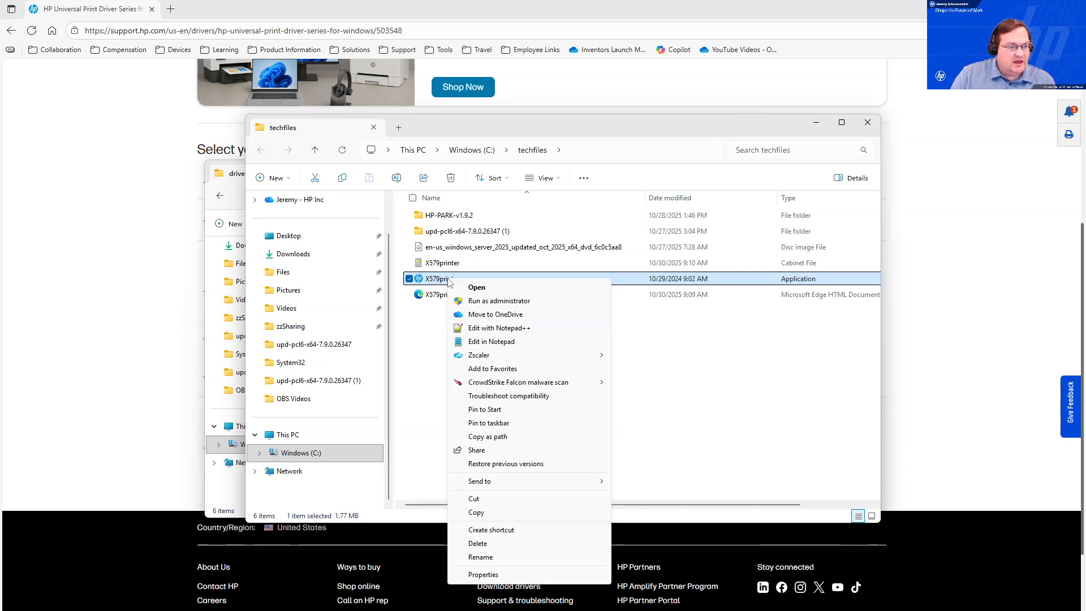
click(497, 302)
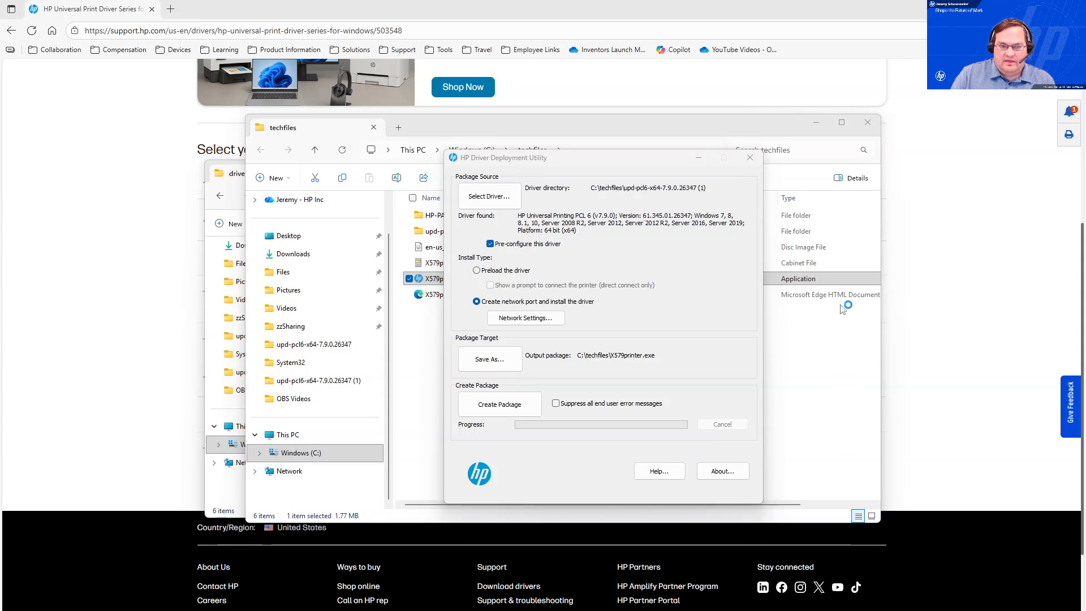
Check the installed drivers in Print Management and refresh the printers list.
drag(660, 164, 697, 153)
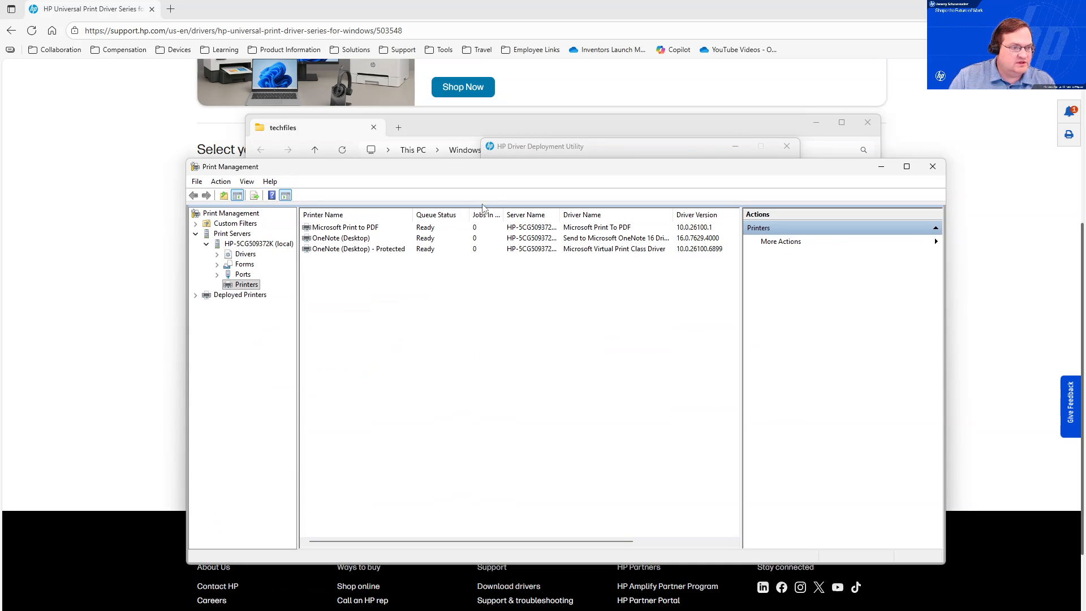
click(246, 254)
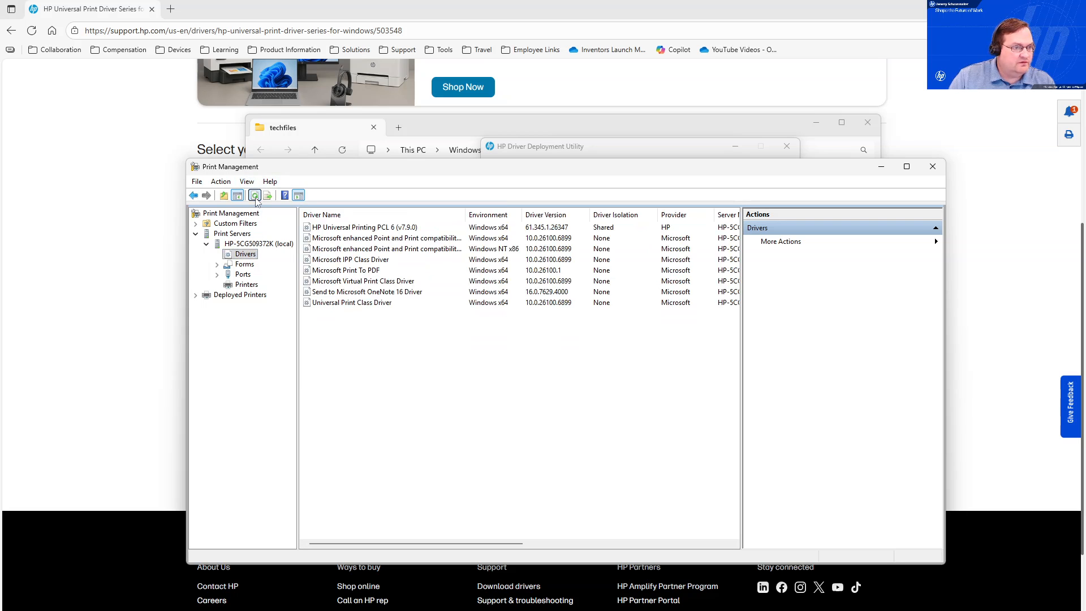
click(252, 284)
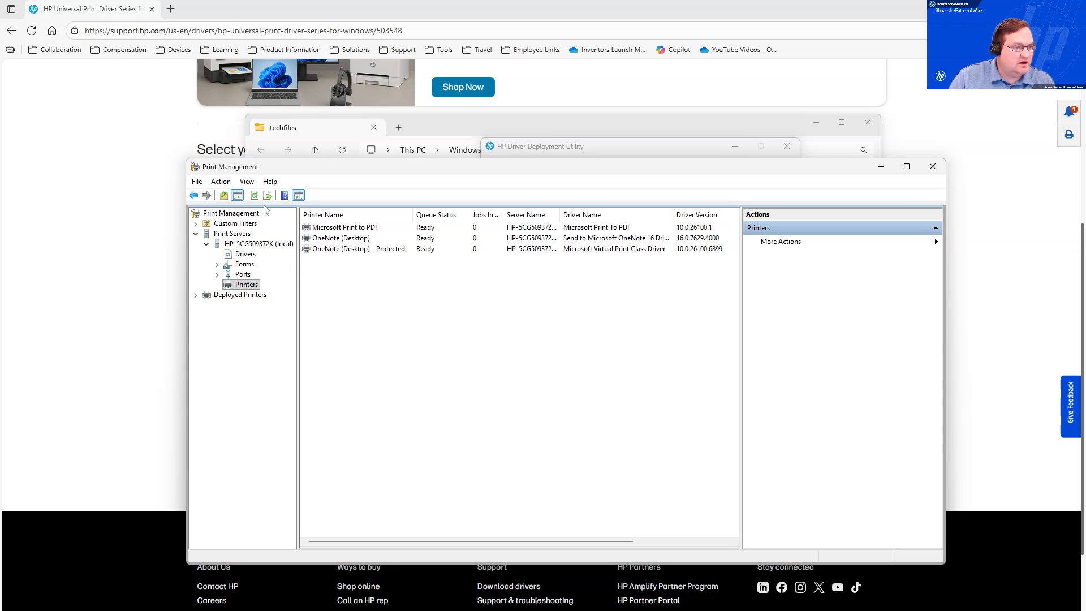
click(254, 195)
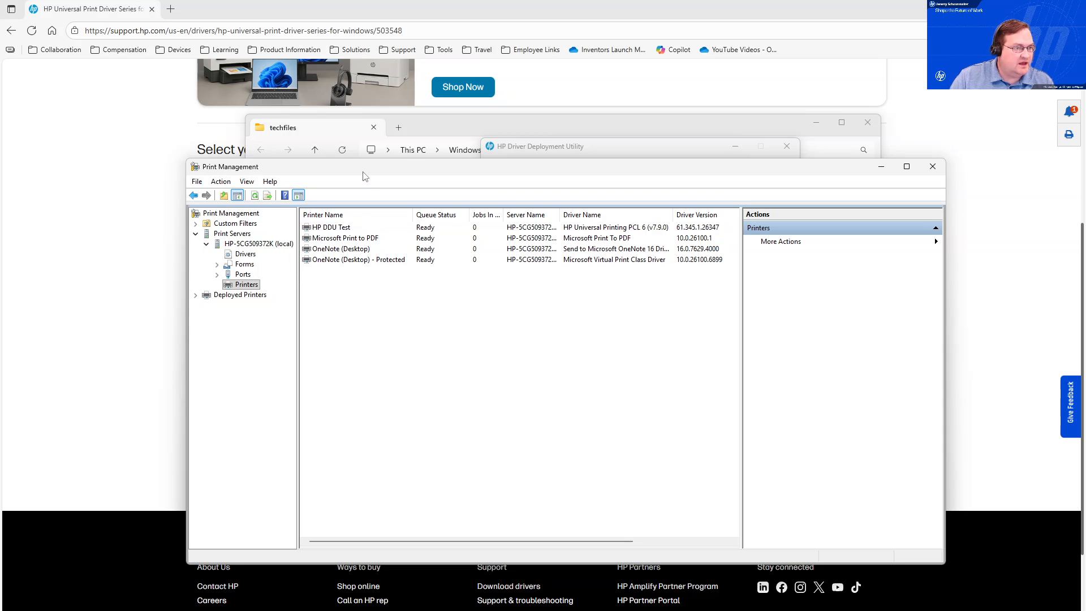
drag(364, 176, 370, 142)
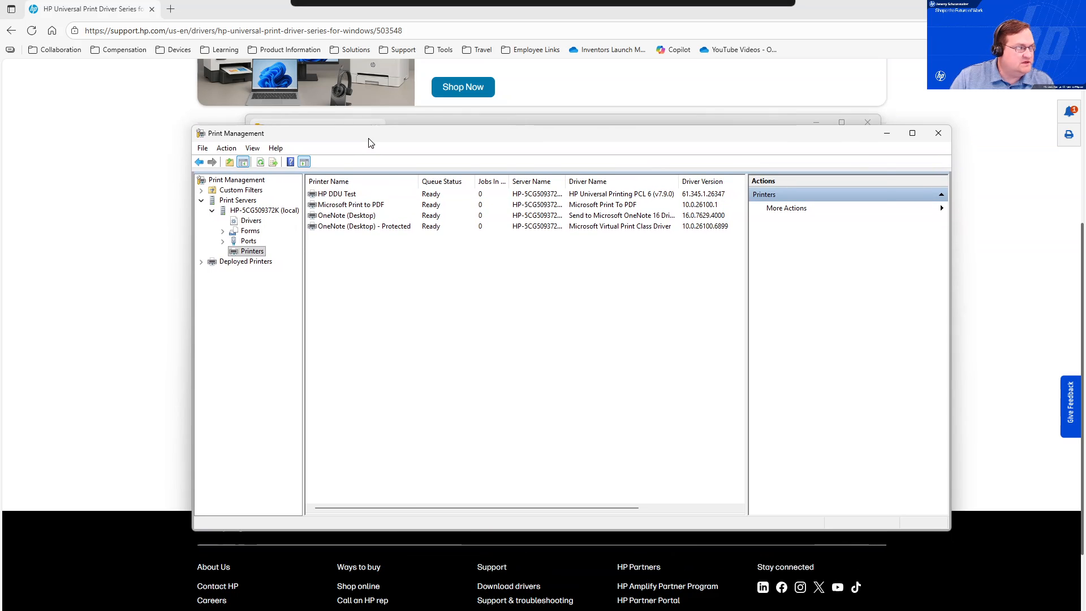
Open the printing preferences of the HP DDU Test printer from its properties.
right_click(351, 196)
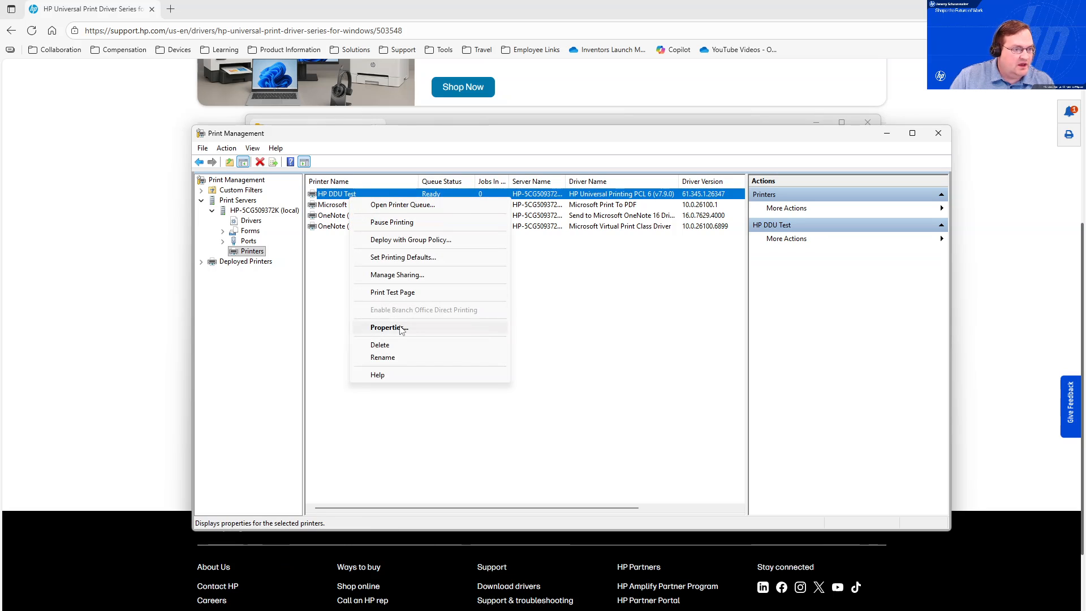
click(389, 328)
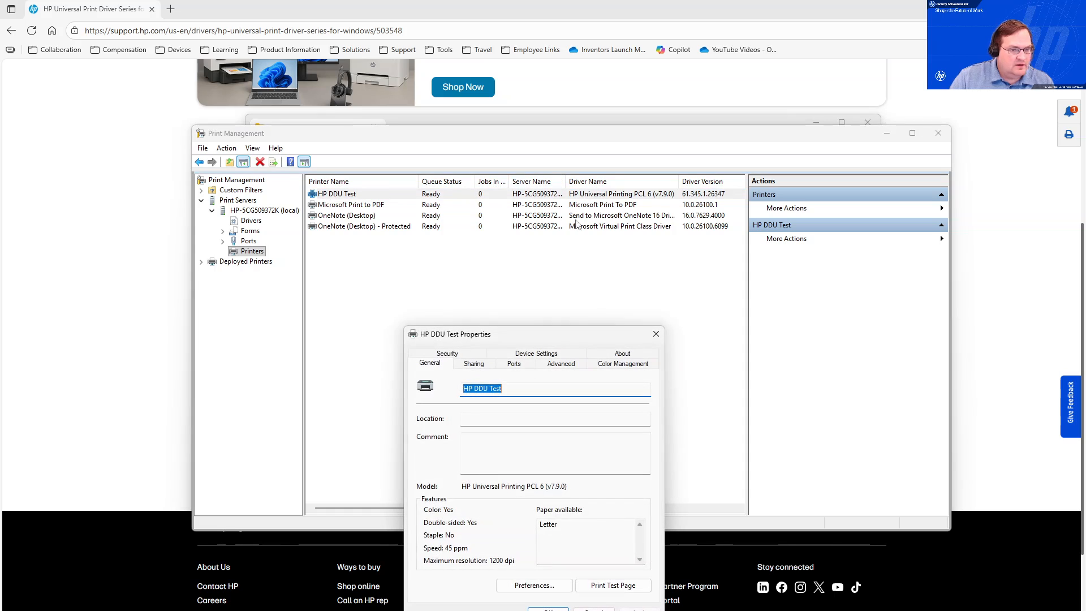
drag(570, 338, 556, 251)
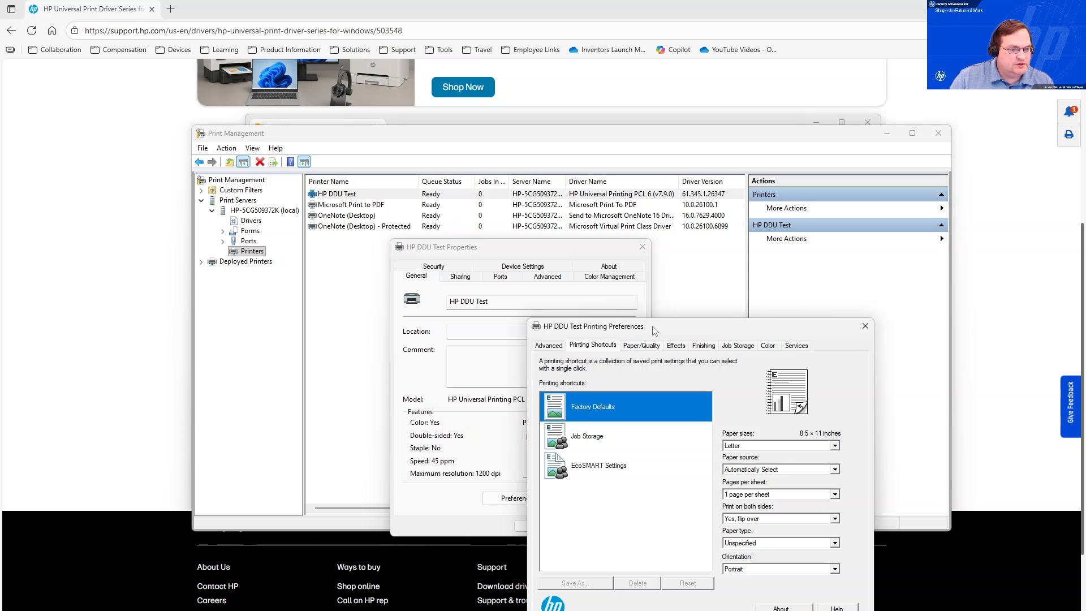
drag(656, 333, 523, 219)
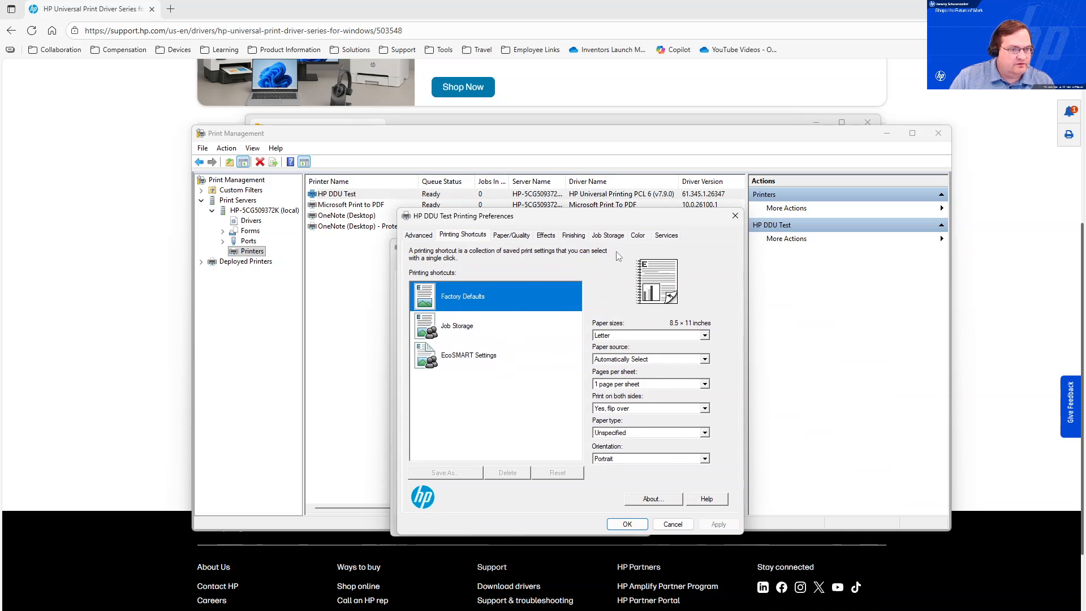
Review the Color, Effects, Finishing and Job Storage preference settings and the selected shortcut, then cancel the preferences.
click(638, 236)
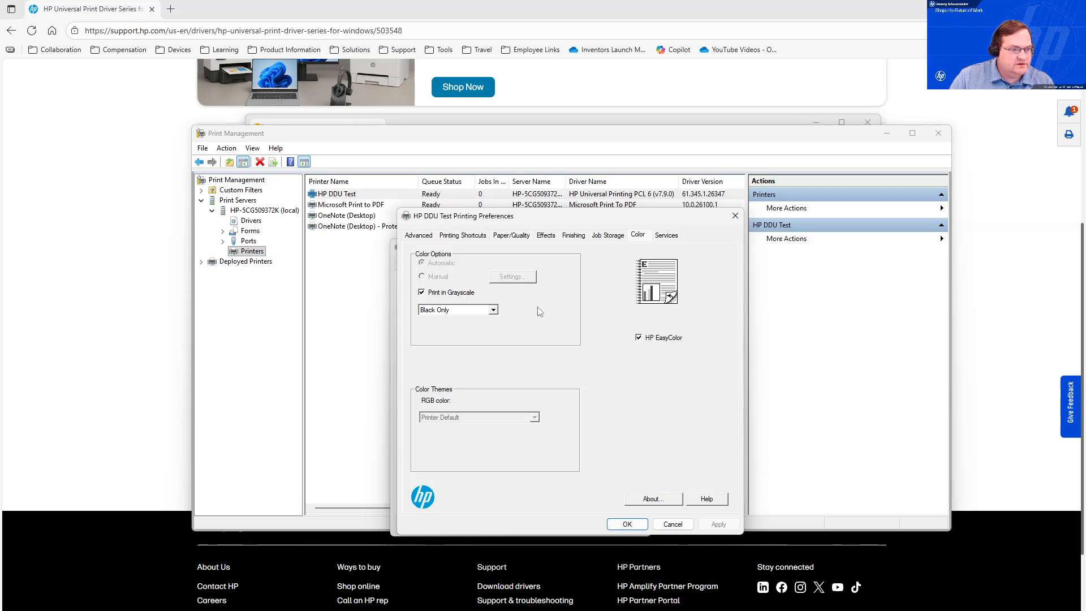
click(555, 236)
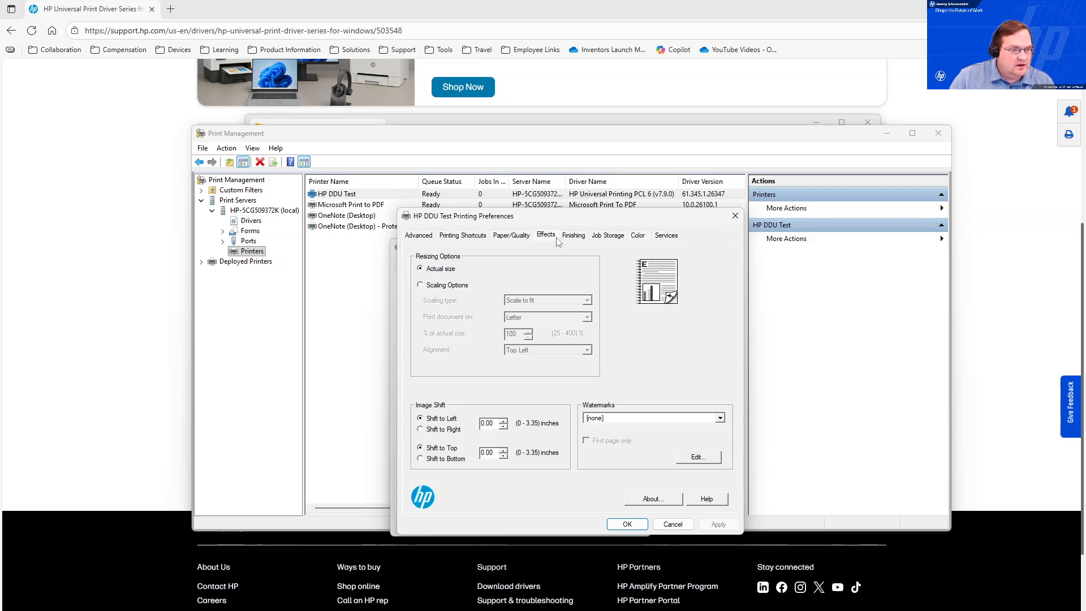
click(574, 236)
click(418, 271)
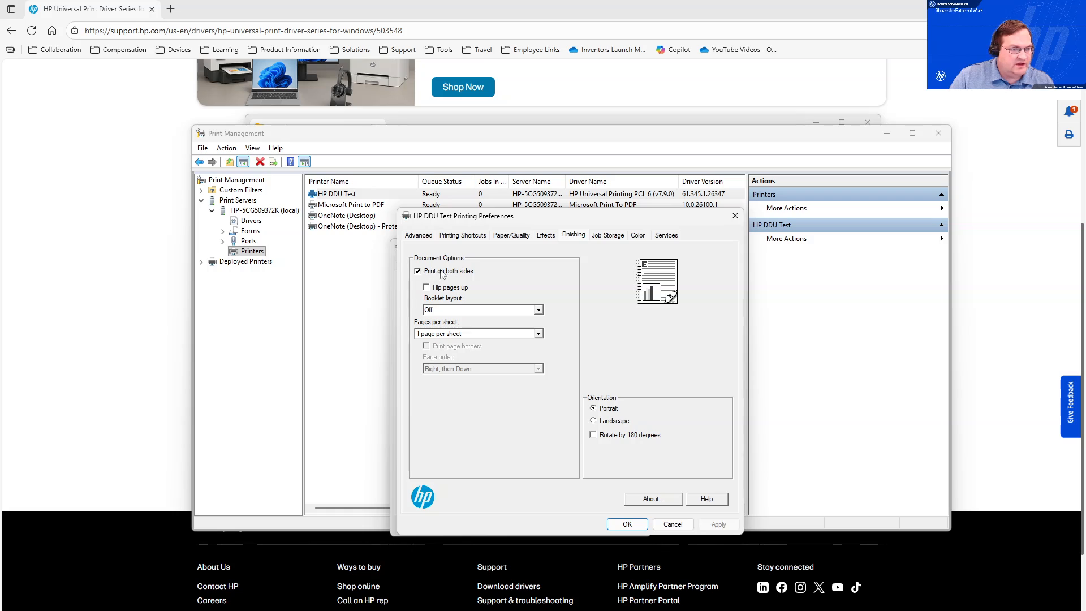
click(463, 235)
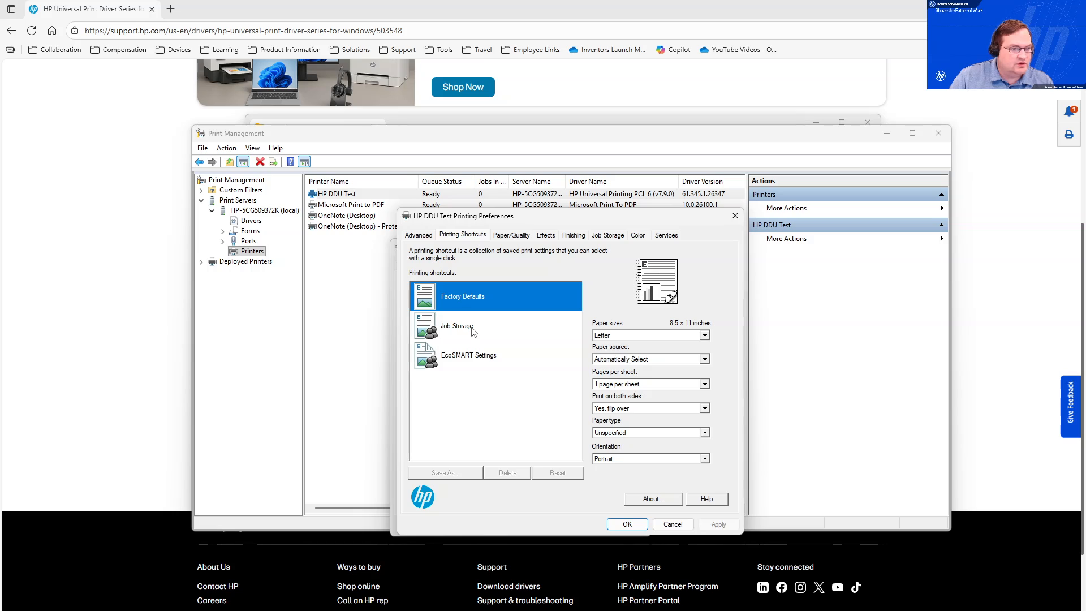
click(470, 332)
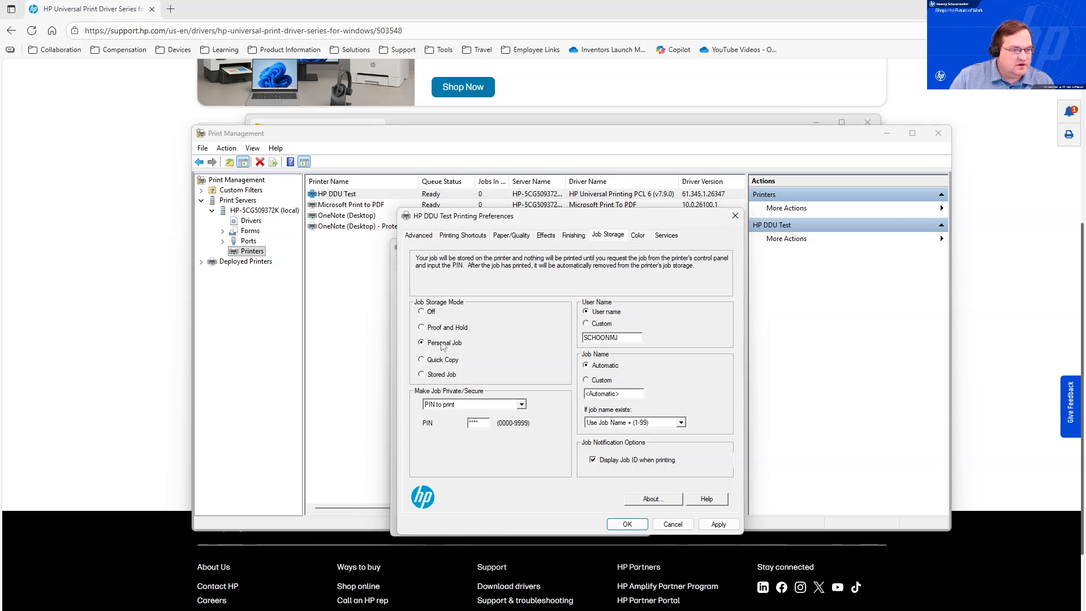
click(462, 235)
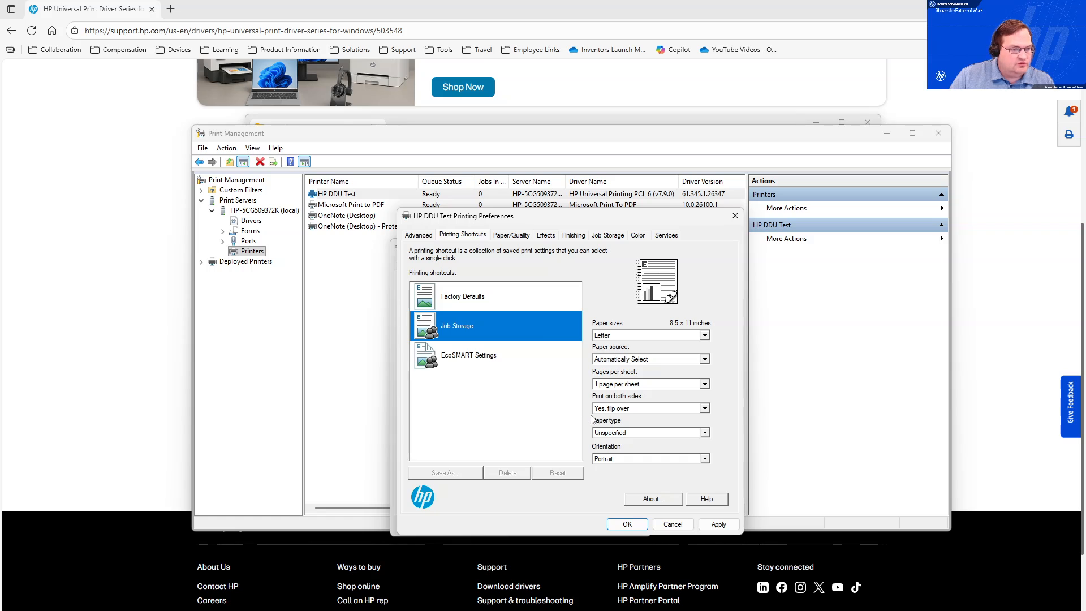
click(674, 524)
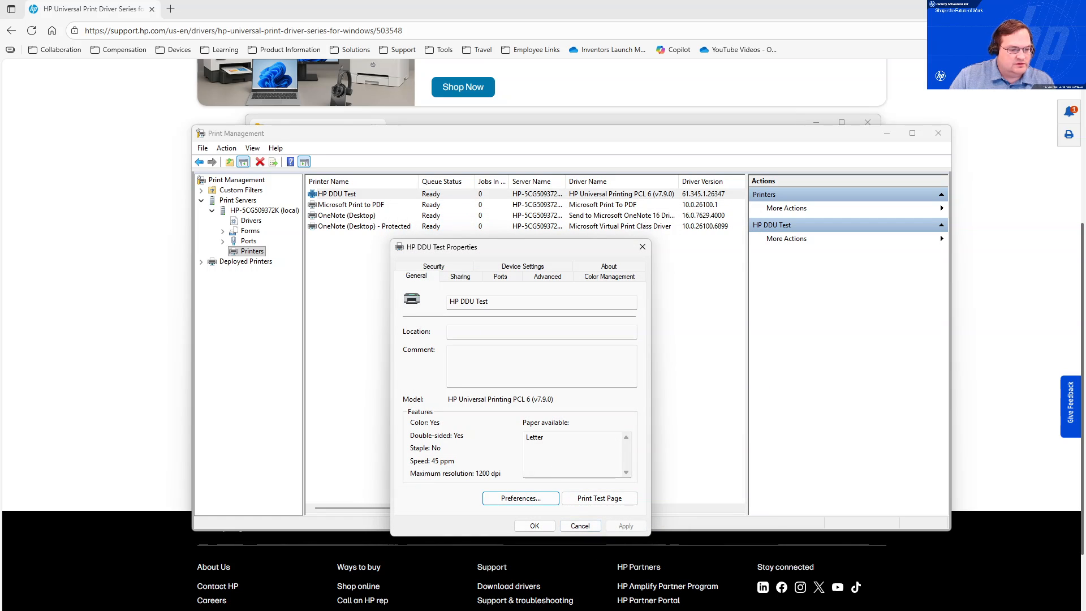